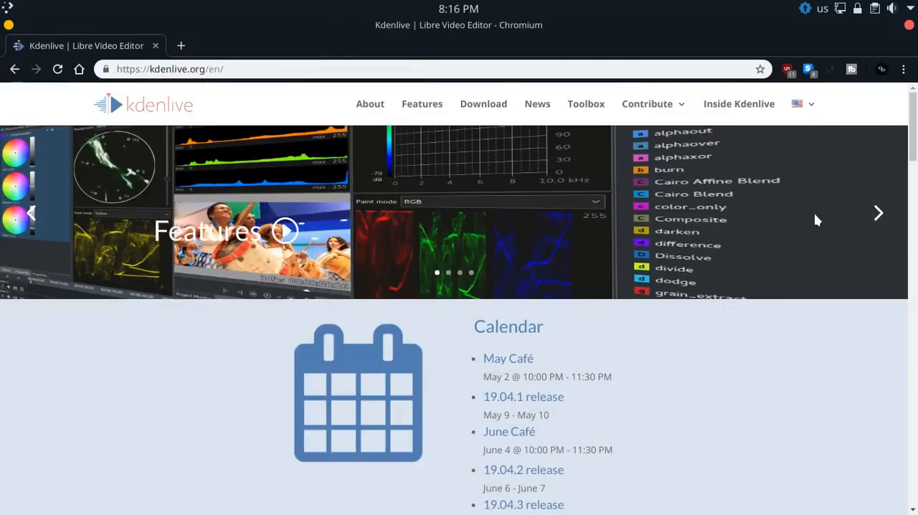
Look through the Kdenlive home page and the YouTube search results for kdenlive
scroll(840, 258, "down", 8)
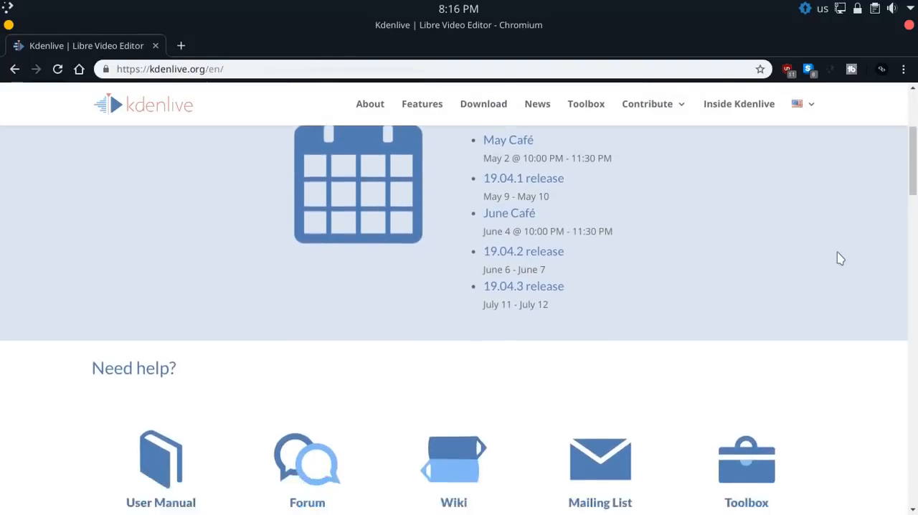
scroll(839, 256, "down", 5)
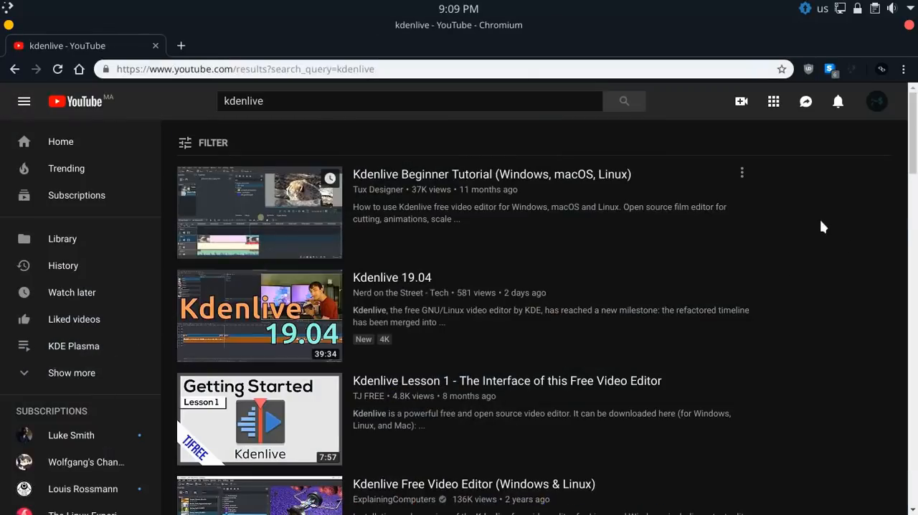
scroll(821, 222, "down", 5)
scroll(822, 226, "down", 8)
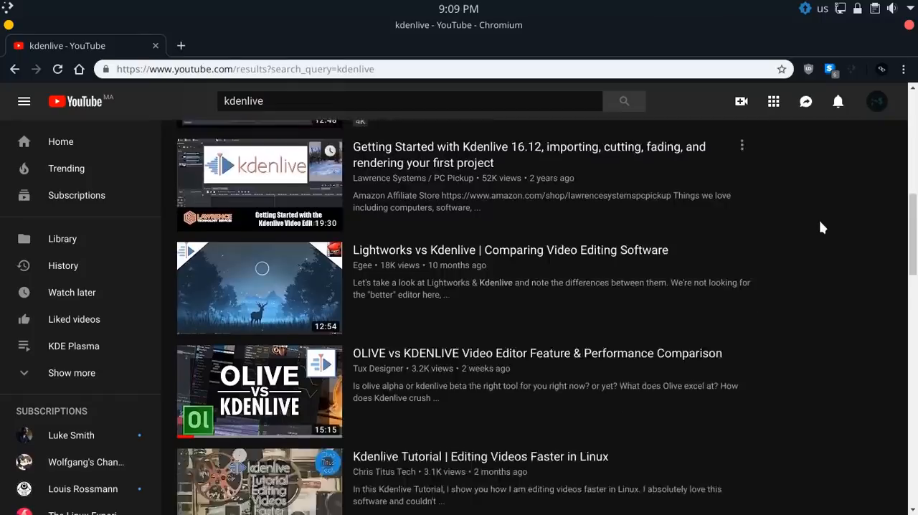
scroll(820, 225, "down", 6)
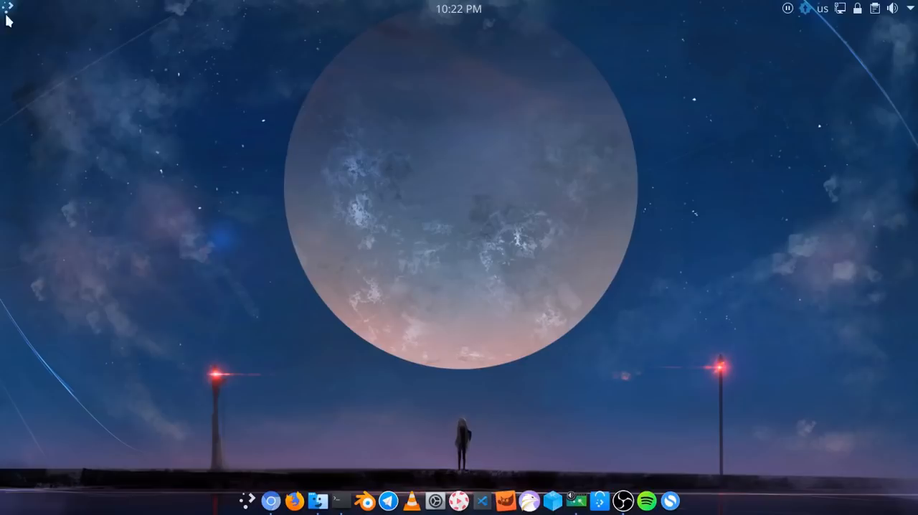
Switch to Kdenlive, place output3.mp4 on tracks V1 and A1, and shift the clip to a later time
left_click(9, 10)
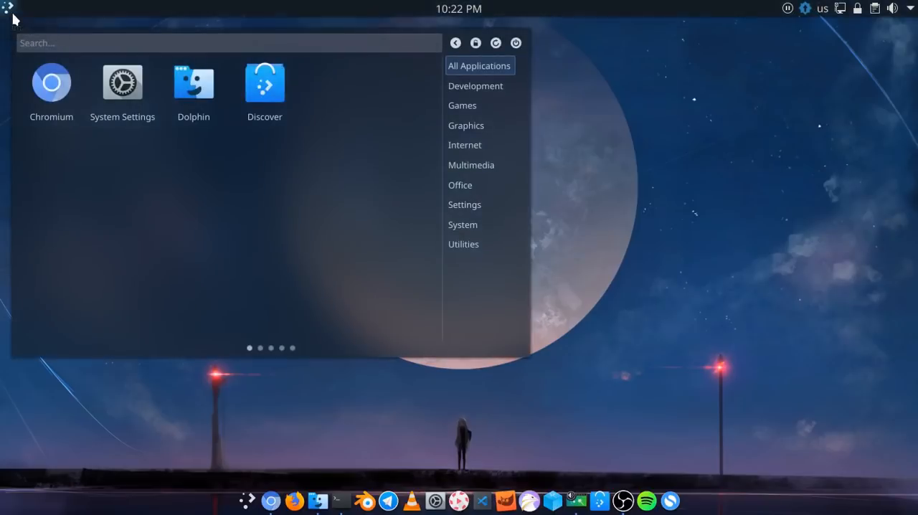
type("kde")
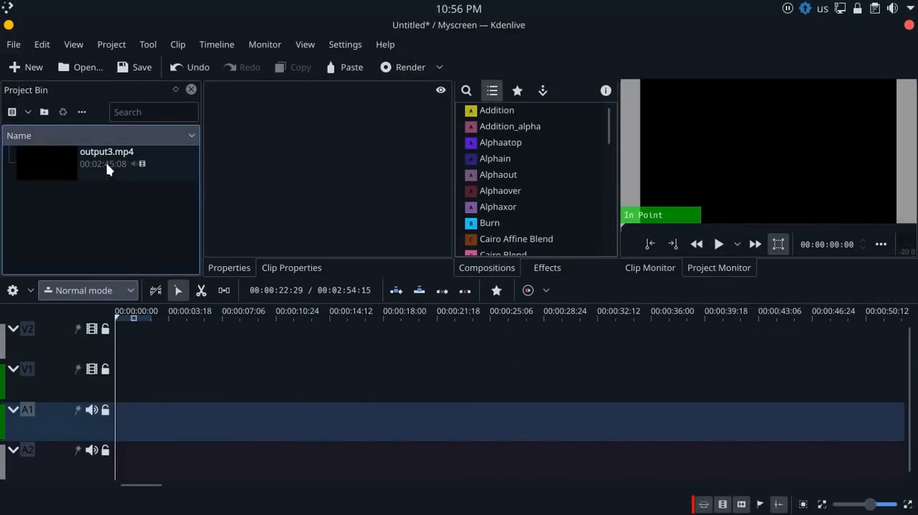
left_click_drag(107, 168, 198, 388)
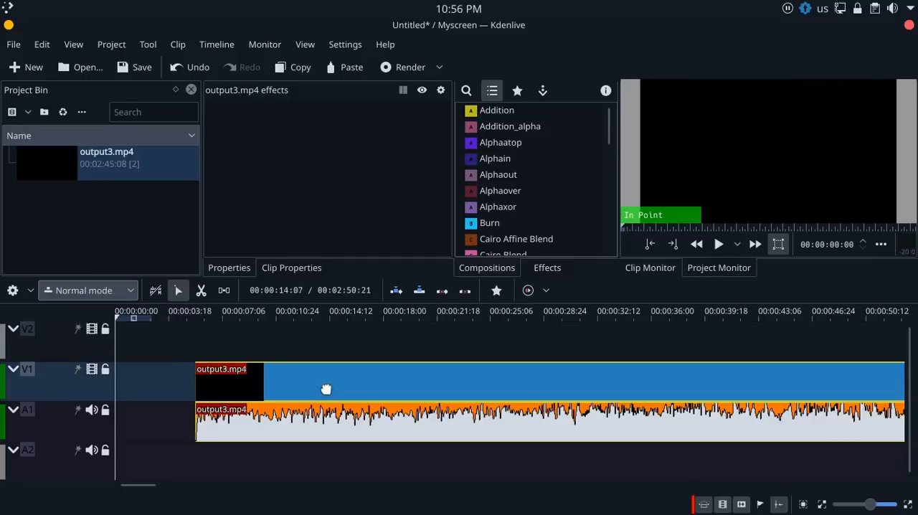
left_click_drag(333, 384, 378, 384)
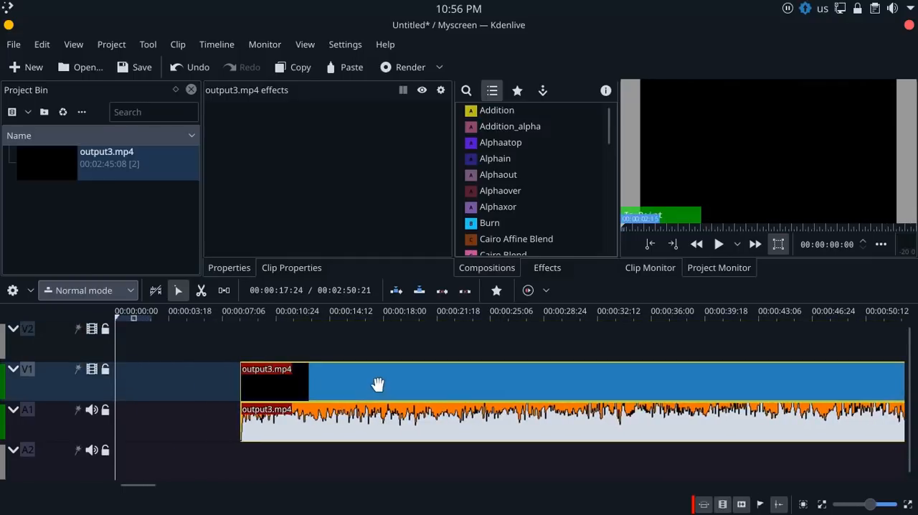
Ungroup the output3.mp4 clip and move its video part later and its audio part earlier in the timeline
right_click(379, 388)
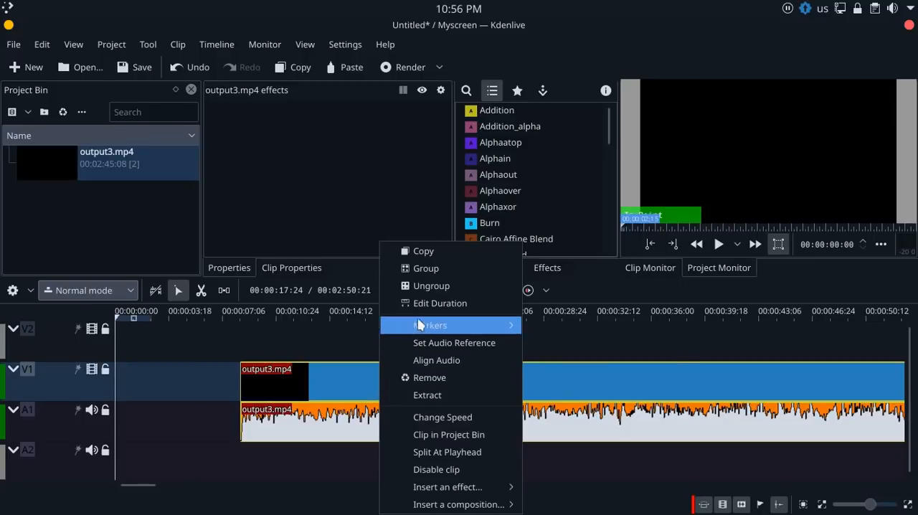
left_click(419, 289)
left_click_drag(369, 385, 489, 374)
left_click_drag(435, 418, 362, 428)
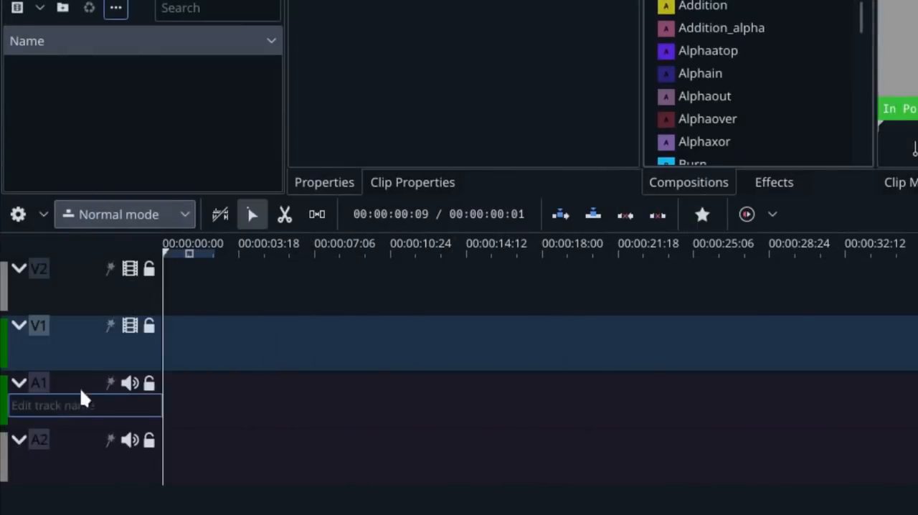
Reduce the heights of the timeline's video tracks V1 and V2 and audio tracks A1 and A2
left_click_drag(76, 369, 73, 355)
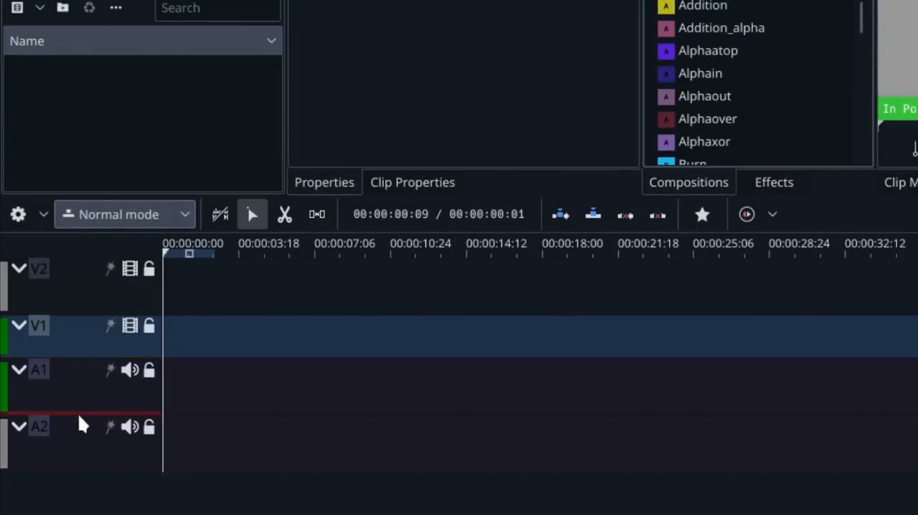
left_click_drag(78, 416, 65, 421)
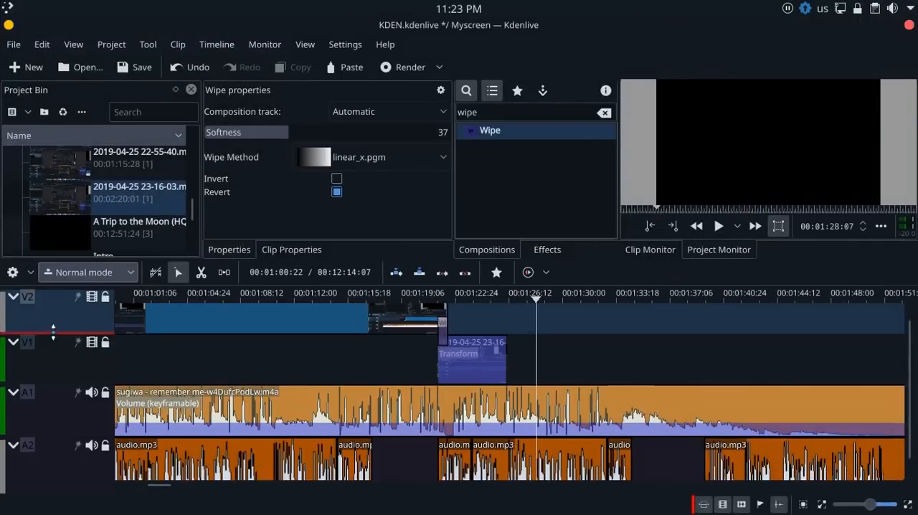
left_click_drag(53, 330, 53, 322)
left_click_drag(53, 372, 52, 361)
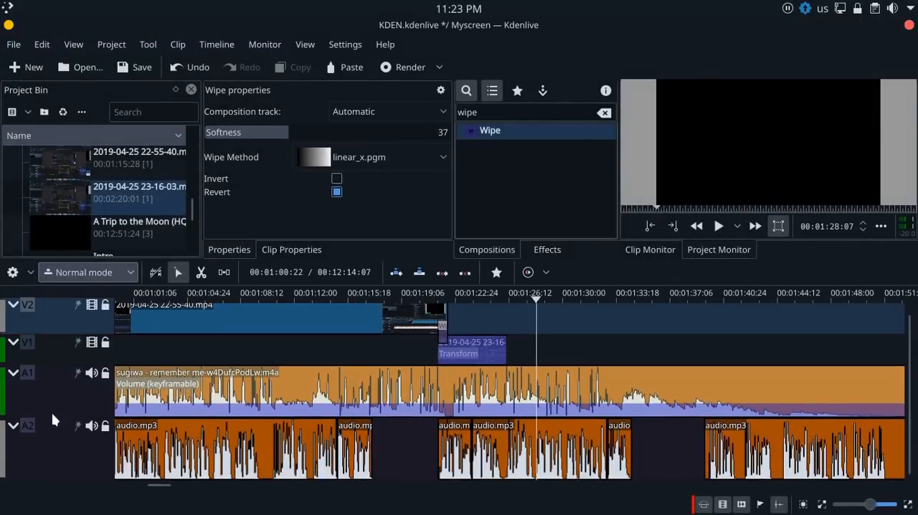
left_click_drag(53, 416, 53, 393)
left_click_drag(50, 456, 51, 424)
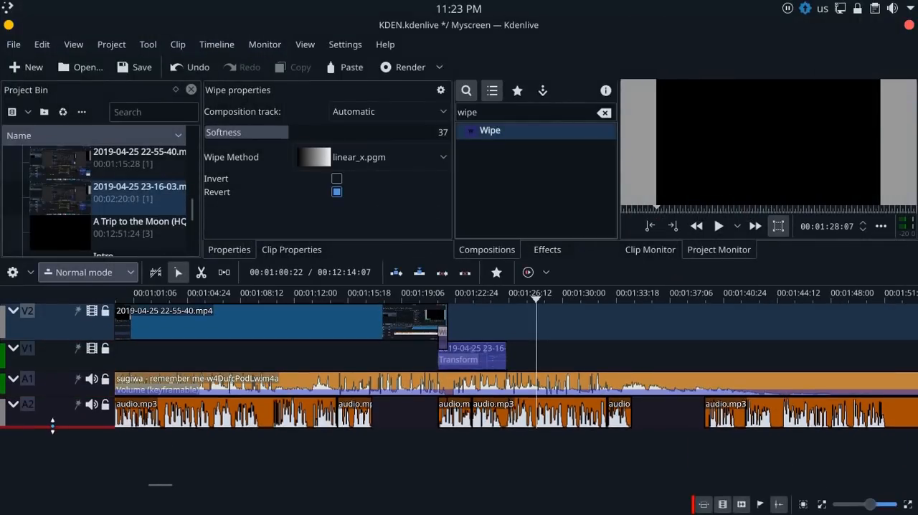
left_click_drag(47, 340, 48, 335)
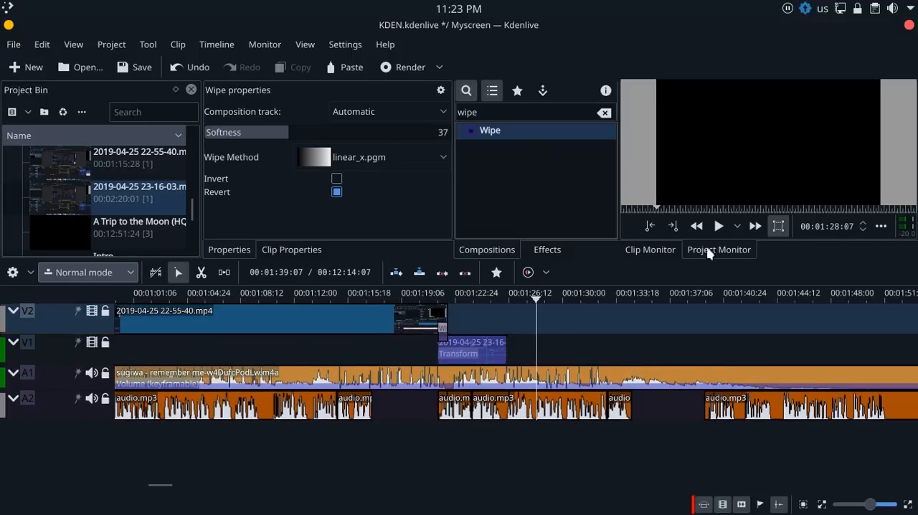
Resize the monitor and properties area against the timeline and increase the height of audio track A2
left_click_drag(708, 257, 796, 310)
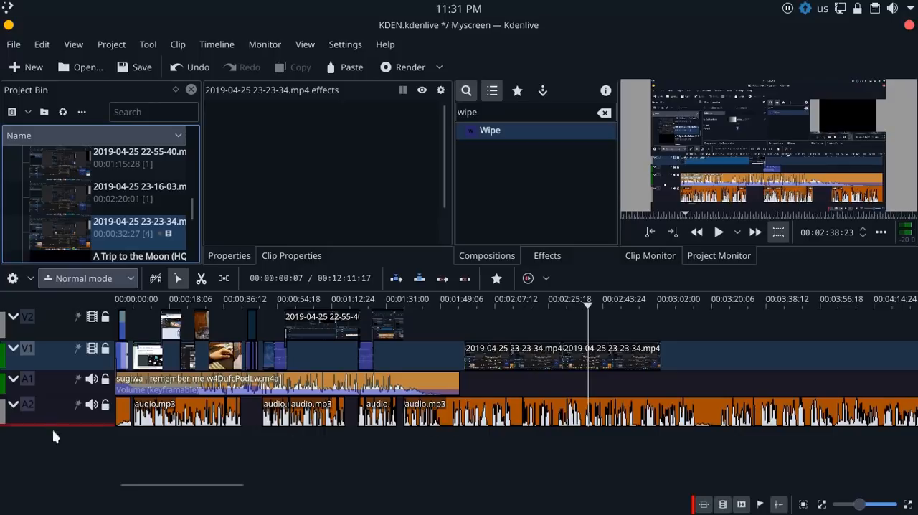
left_click_drag(53, 426, 52, 467)
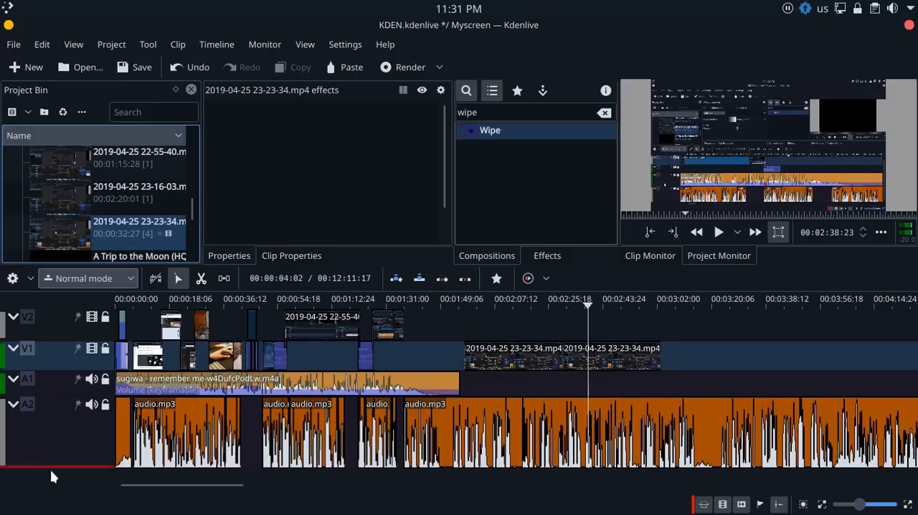
scroll(578, 444, "up", 3)
left_click_drag(180, 486, 206, 486)
left_click(198, 382)
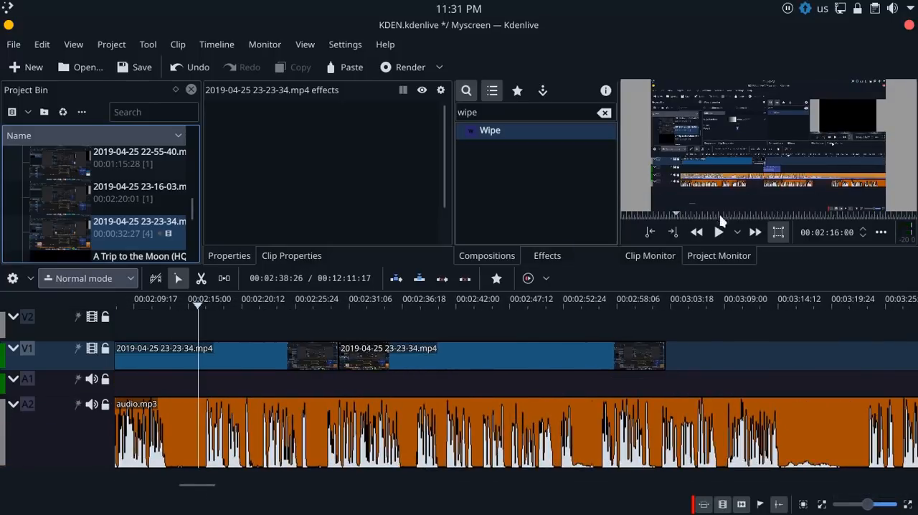
left_click(718, 231)
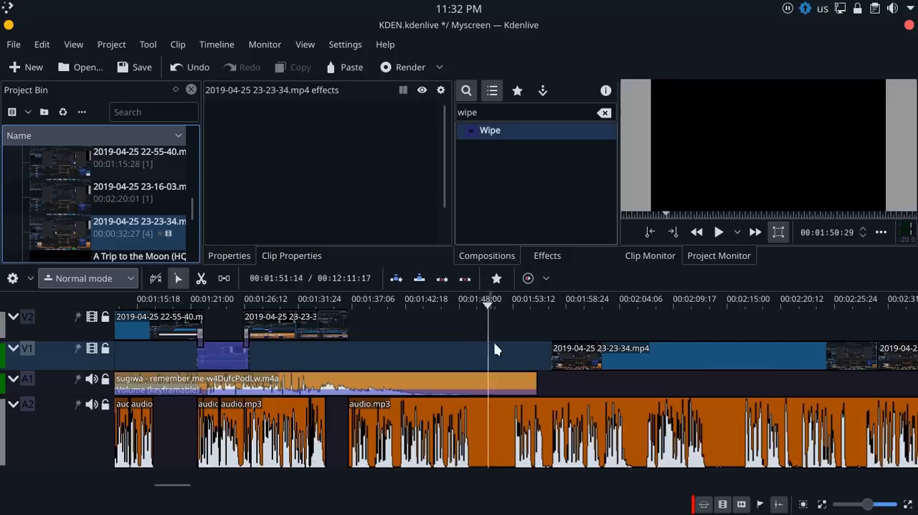
left_click(371, 361)
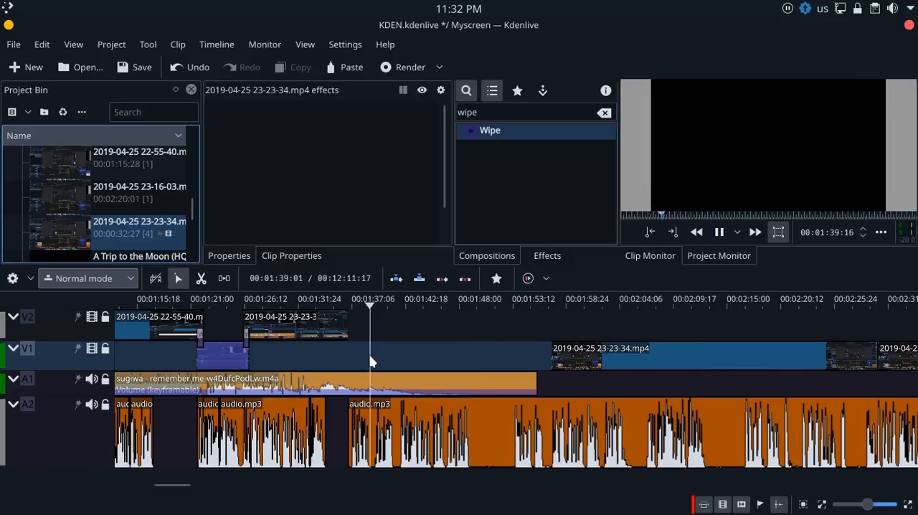
right_click(404, 382)
left_click(468, 466)
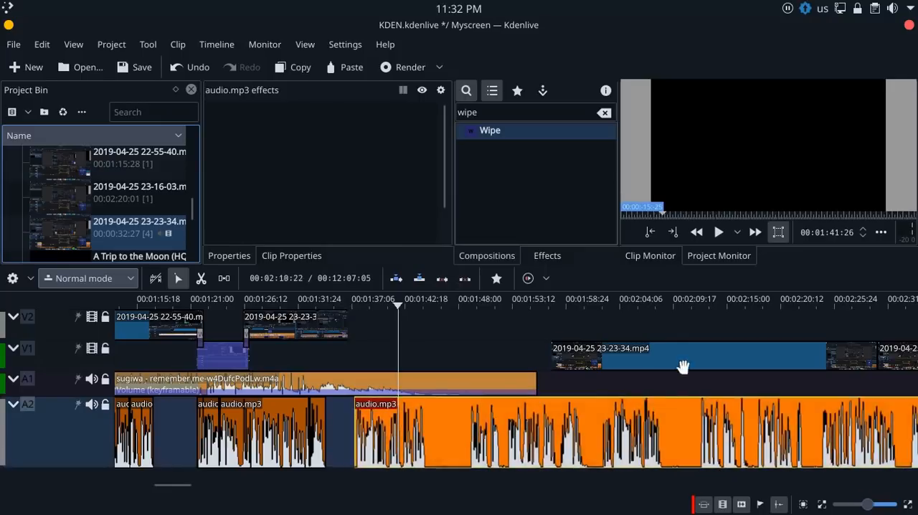
left_click_drag(683, 366, 486, 362)
key("space")
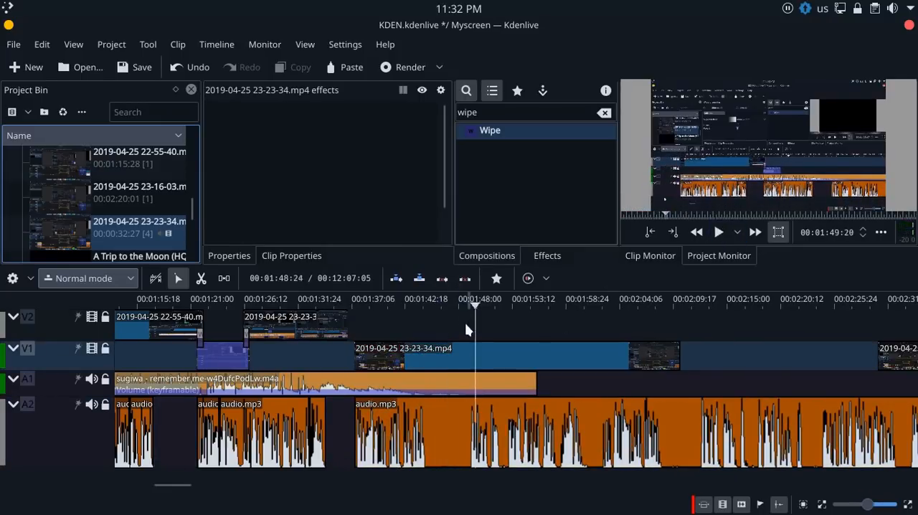
Split the audio.mp3 clip on A2 at the end and start of its silent gap, near 00:01:49 and 00:01:44
left_click(467, 324)
right_click(487, 429)
left_click(547, 453)
left_click(425, 326)
right_click(449, 432)
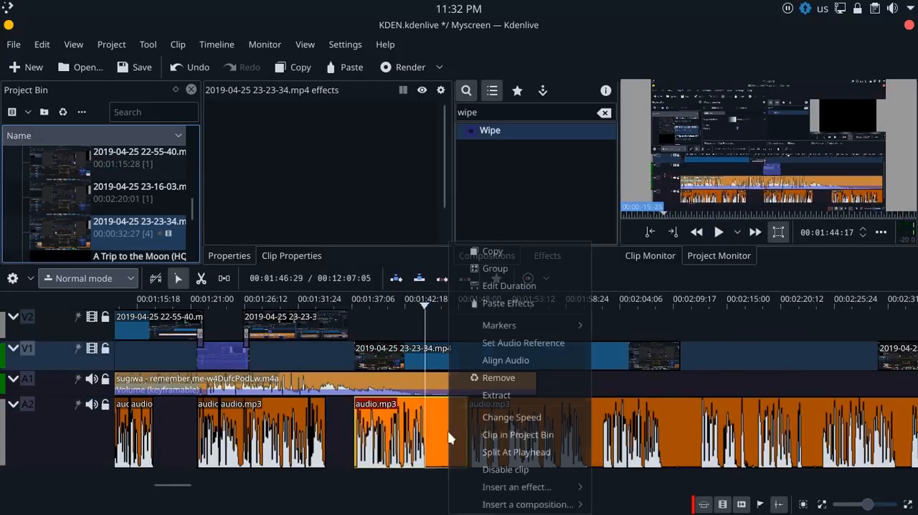
left_click(449, 435)
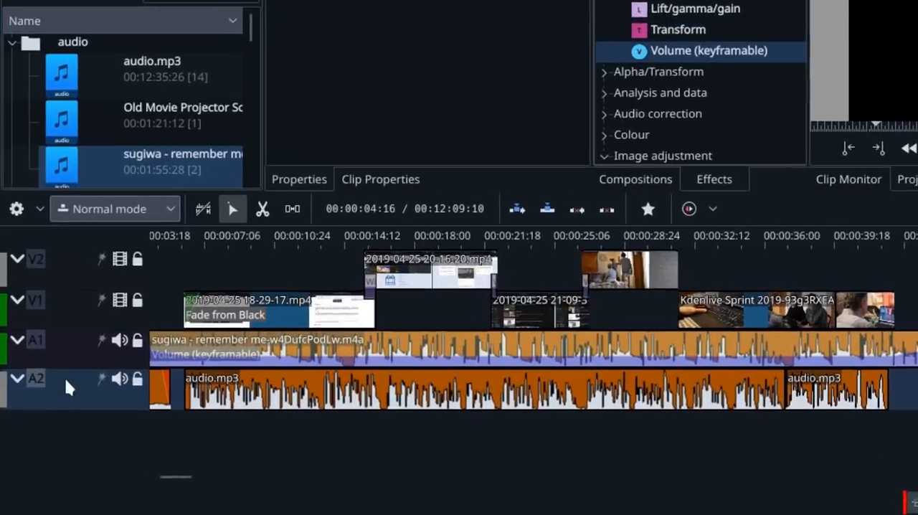
Insert an audio track under A2 and place the Old Movie Projector sound clip on it
right_click(51, 411)
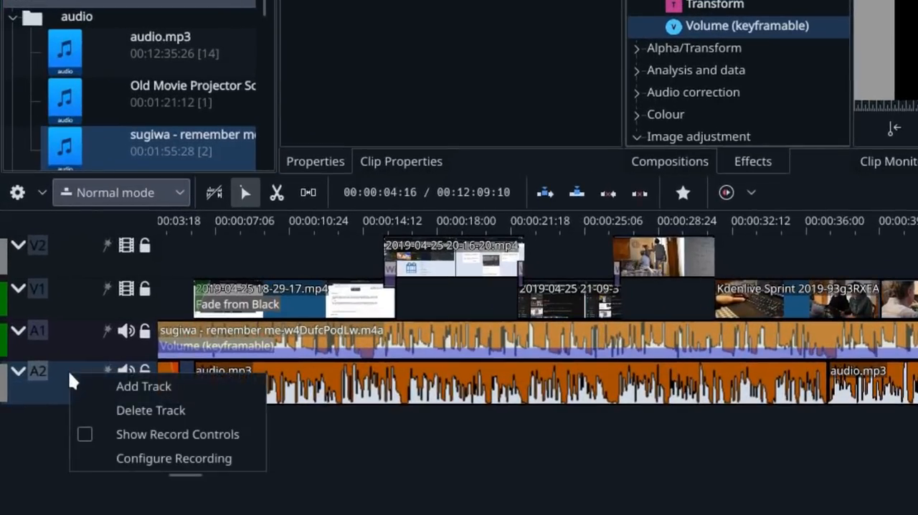
left_click(93, 388)
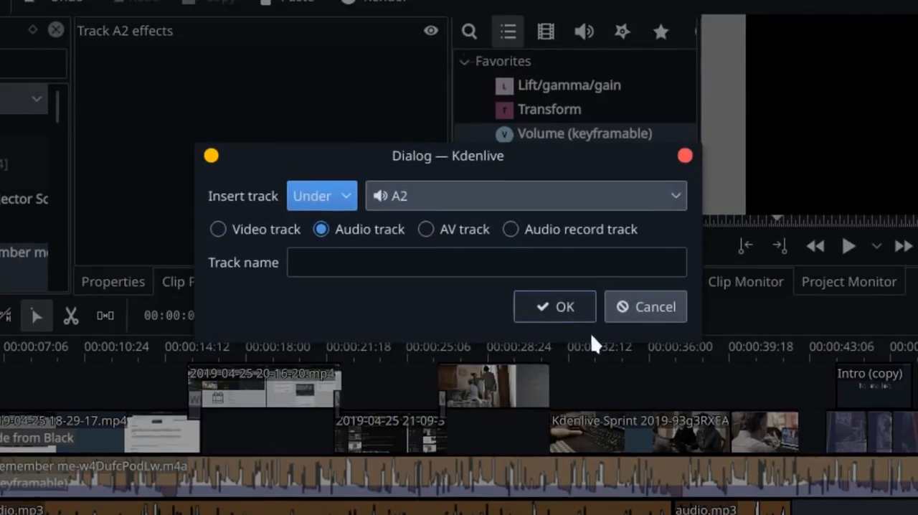
left_click(559, 310)
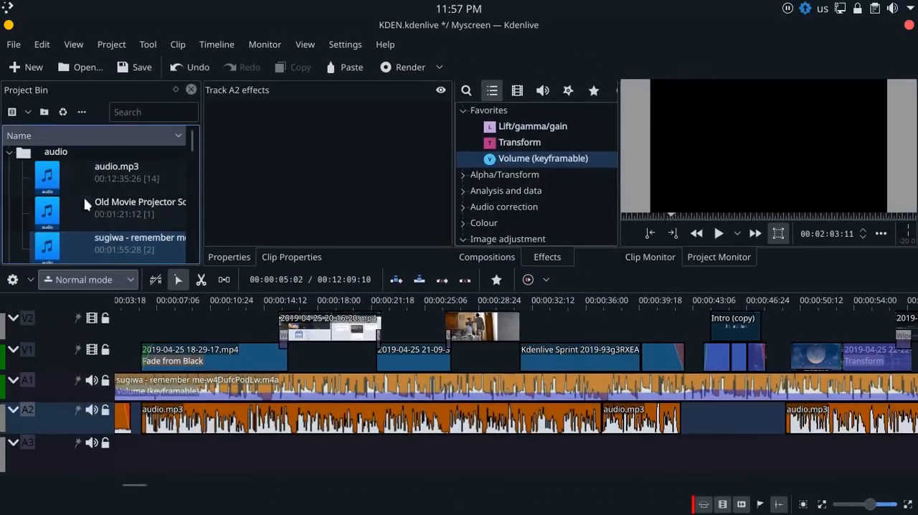
left_click_drag(92, 203, 216, 474)
left_click_drag(215, 473, 400, 460)
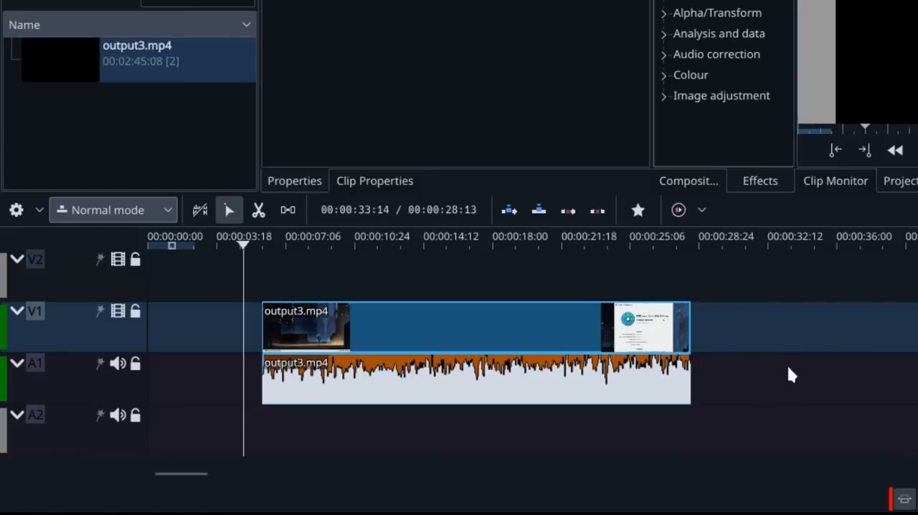
Grab the output3.mp4 clip and nudge it back and forth along tracks V1 and A1
left_click(563, 327)
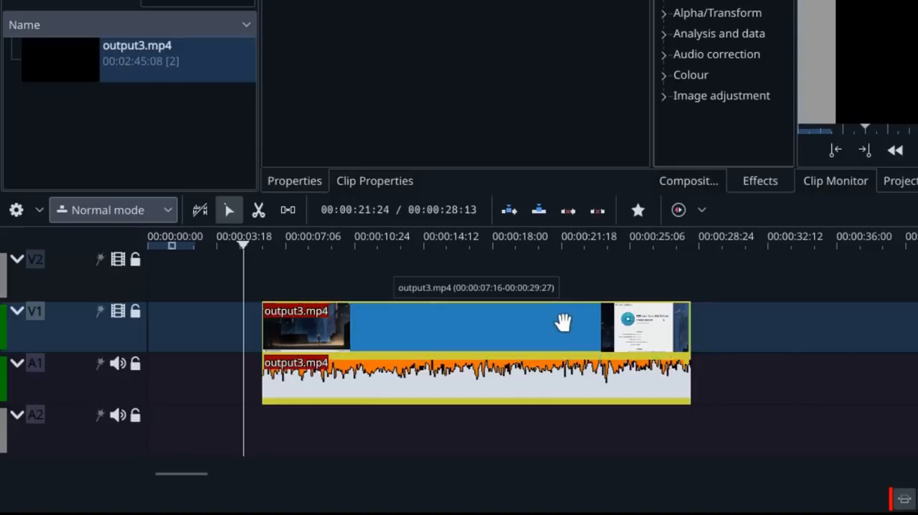
key("Right")
key("Right")
key("Right")
key("Right")
key("Right")
key("Right")
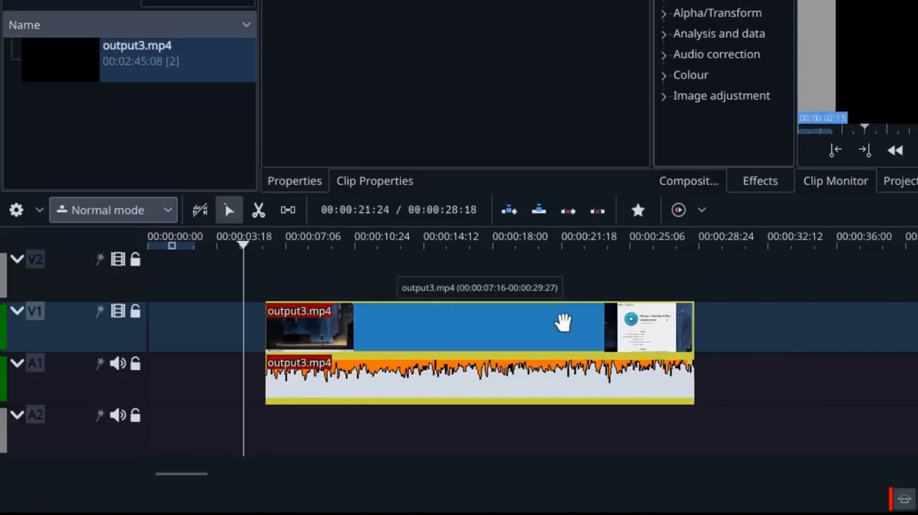
key("Left")
key("Left")
key("Left")
key("Left")
key("Left")
key("Left")
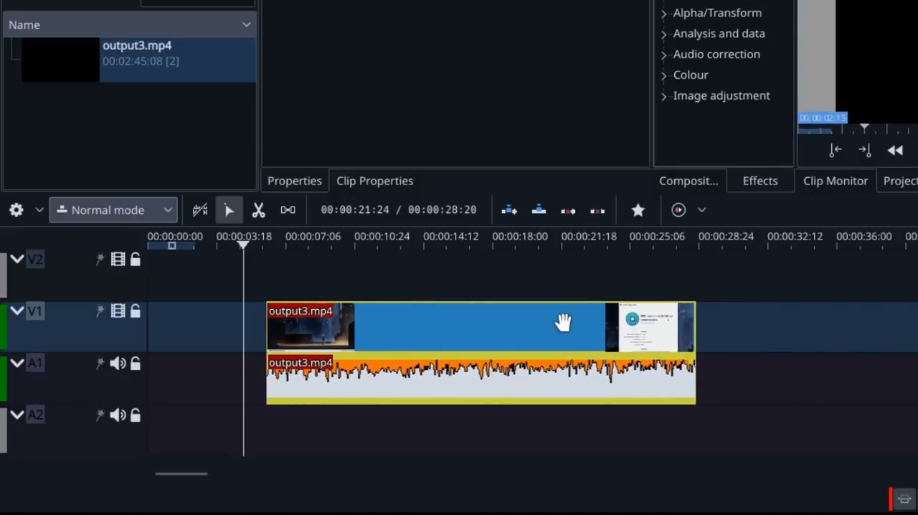
key("Right")
key("Right")
key("Right")
key("Right")
key("Right")
key("Right")
key("Left")
key("Left")
key("Left")
key("Left")
key("Right")
key("Right")
key("Right")
key("Right")
key("Right")
key("Right")
key("Right")
key("Right")
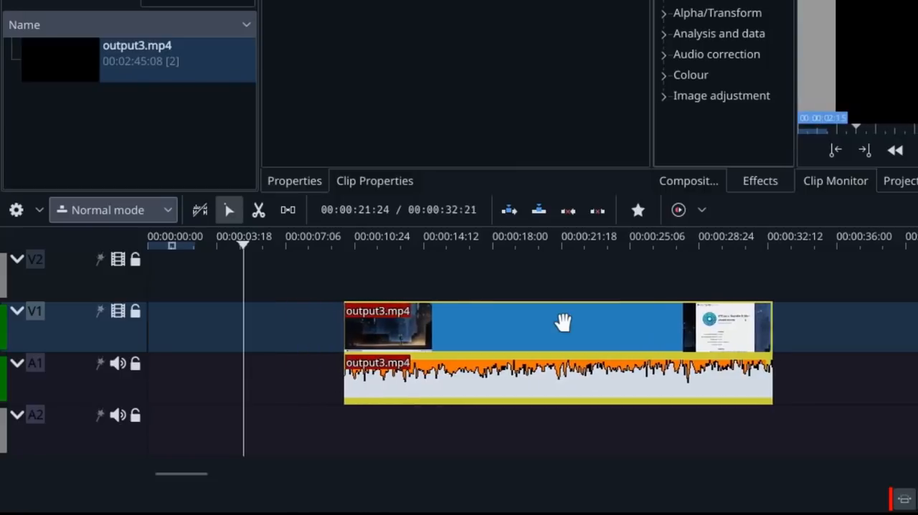
key("Left")
key("Left")
key("Left")
key("Left")
key("Left")
key("Left")
key("Return")
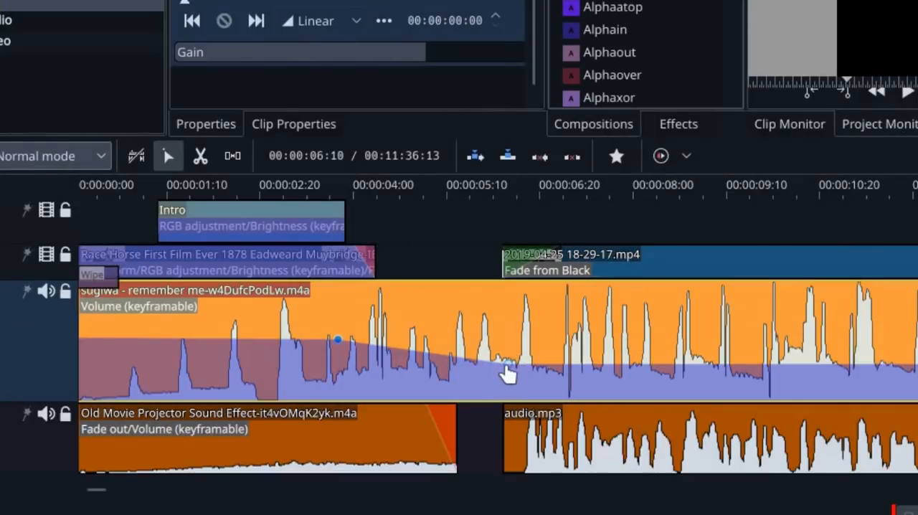
Move the volume keyframe at 00:00:06:06 on the sugiwa music clip slightly later in time
left_click(507, 364)
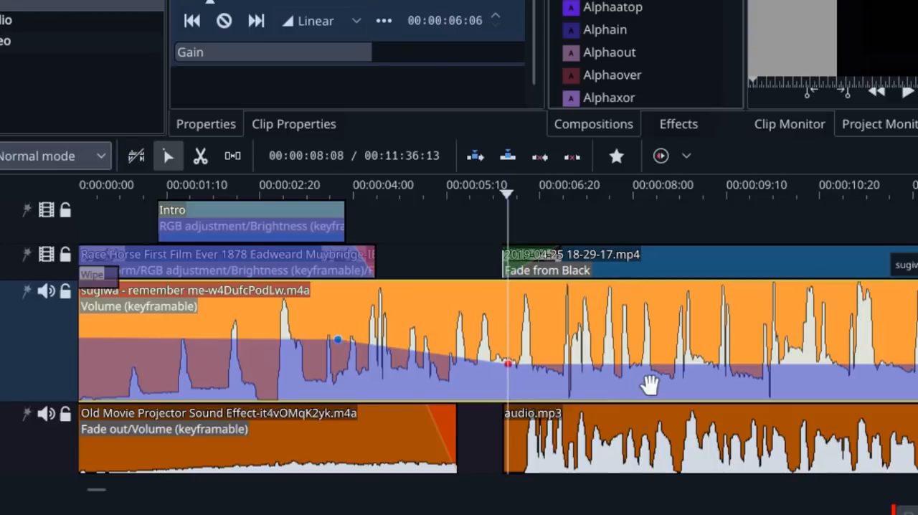
mouse_move(508, 364)
left_mouse_down()
mouse_move(610, 365)
mouse_move(459, 363)
mouse_move(549, 357)
mouse_move(550, 307)
mouse_move(549, 378)
mouse_move(549, 307)
mouse_move(549, 367)
left_mouse_up()
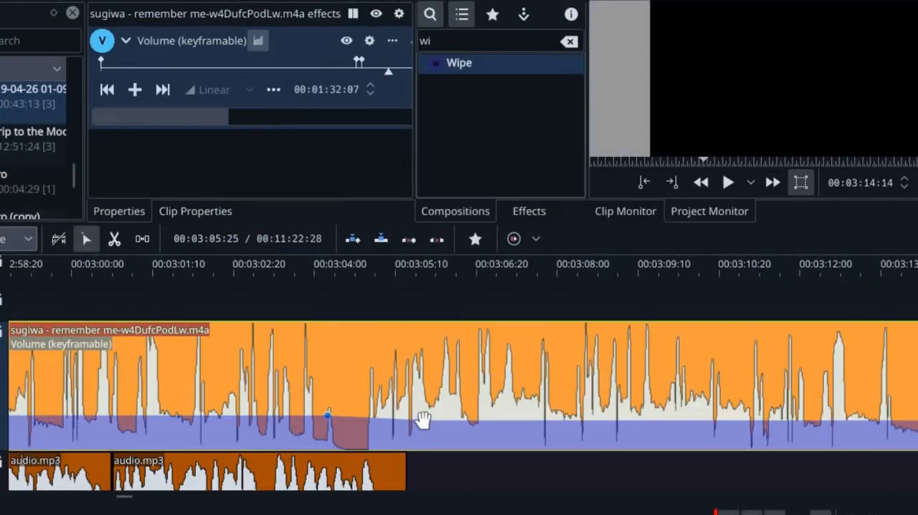
Add a volume keyframe at 00:03:07:22 on the sugiwa music clip, raise it, and shift the preceding keyframe earlier
double_click(538, 426)
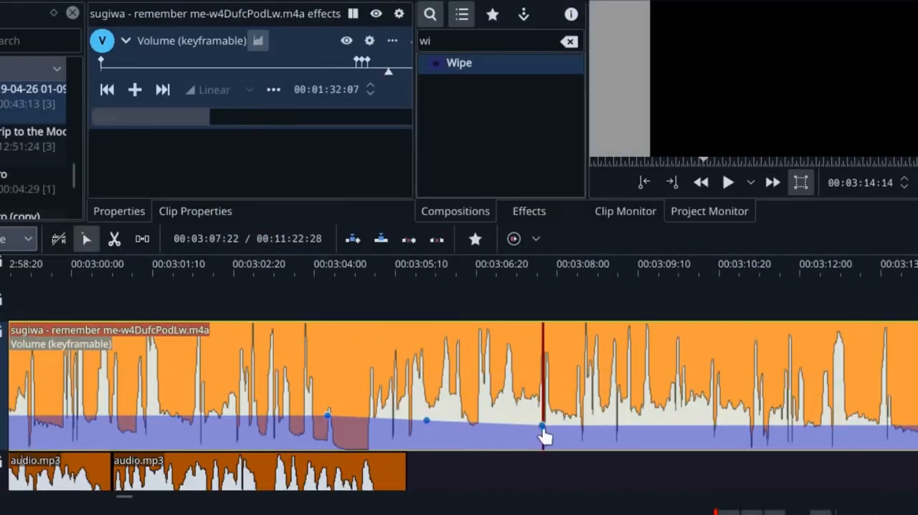
left_click_drag(544, 428, 519, 371)
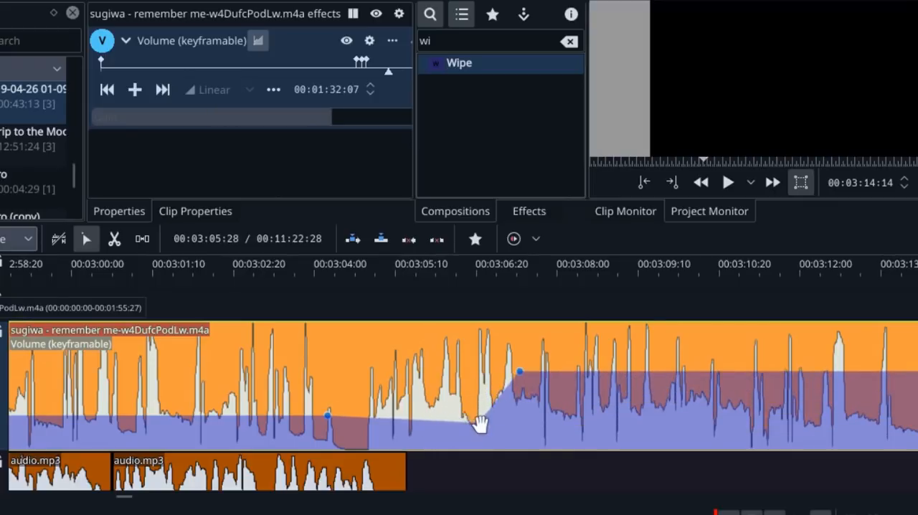
left_click_drag(479, 423, 432, 427)
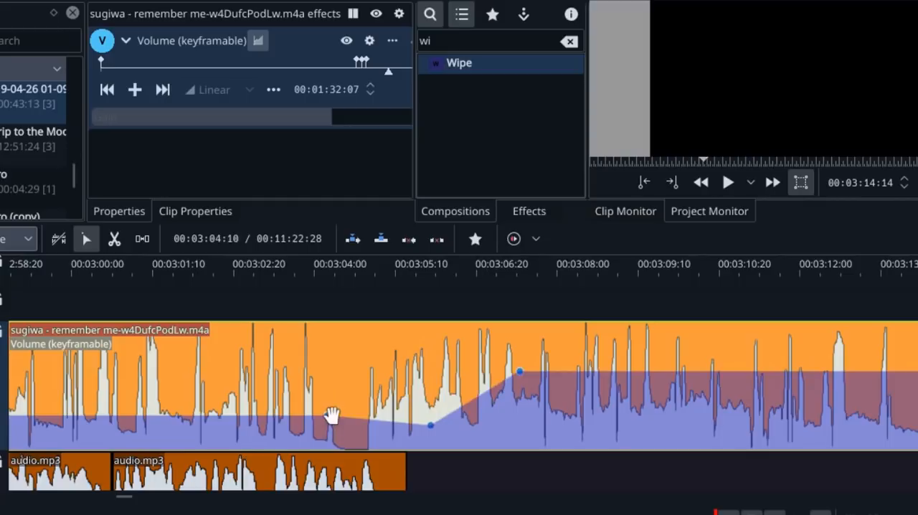
Reshape the sugiwa clip's volume curve between about 00:03:03 and 00:03:05 and remove the keyframe at 00:03:04:27
left_click_drag(328, 422, 352, 361)
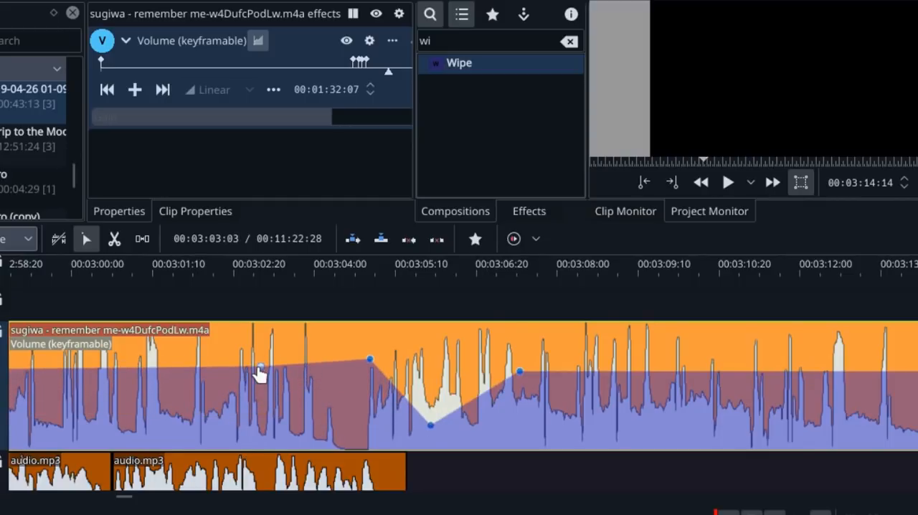
left_click_drag(258, 373, 269, 413)
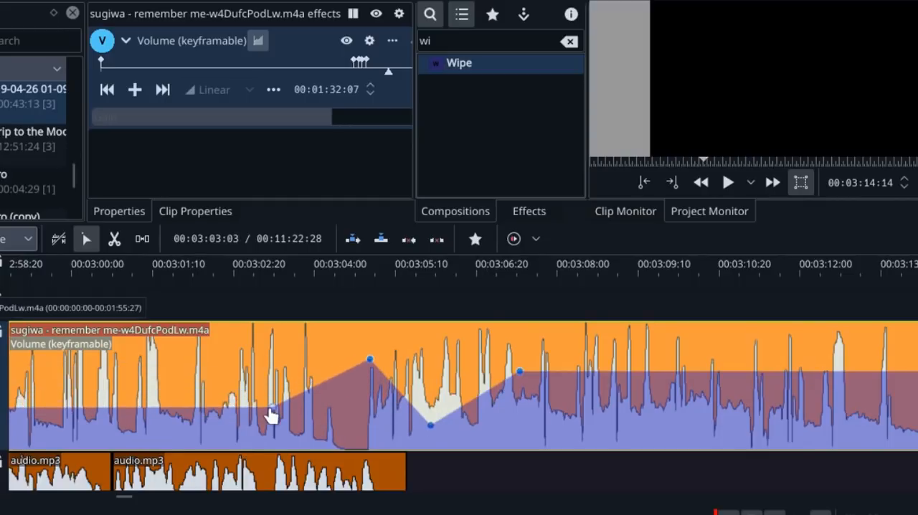
double_click(369, 361)
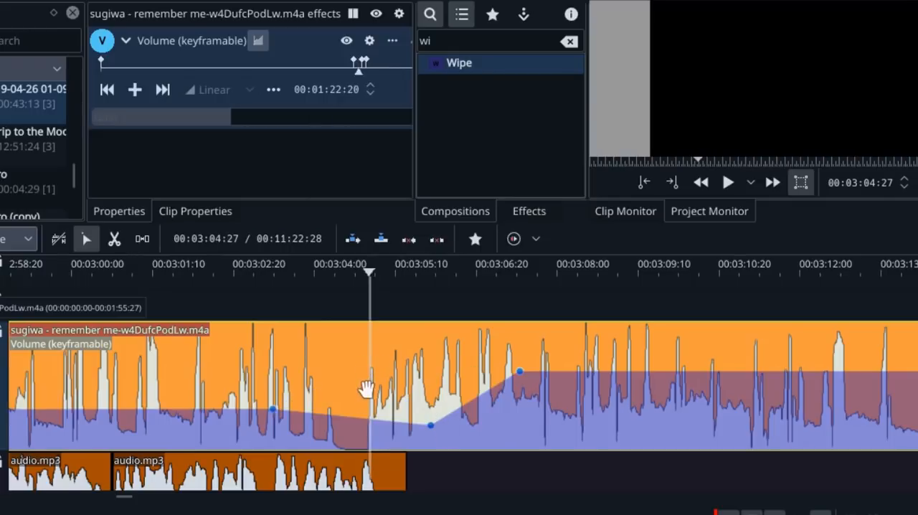
left_click_drag(430, 428, 418, 229)
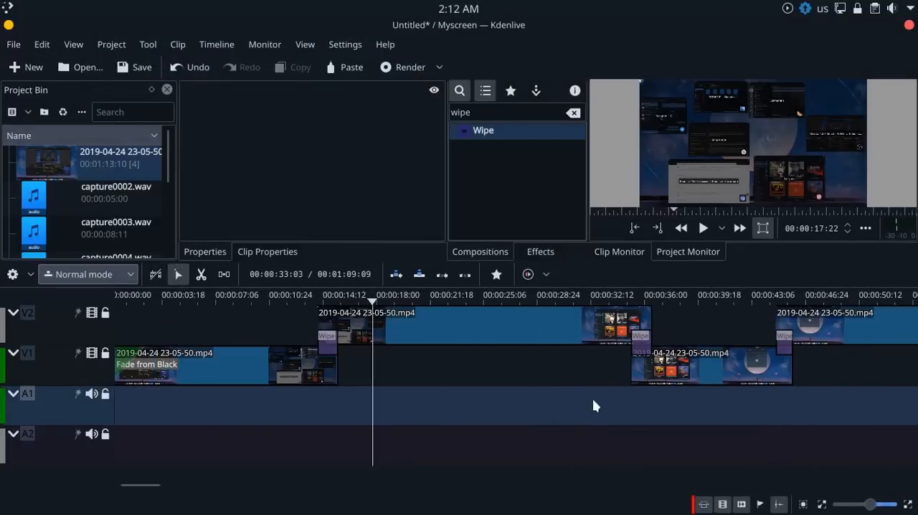
Show the record controls on track A1 and record an audio clip onto it from 00:00:17:22 to about 00:00:24
right_click(85, 408)
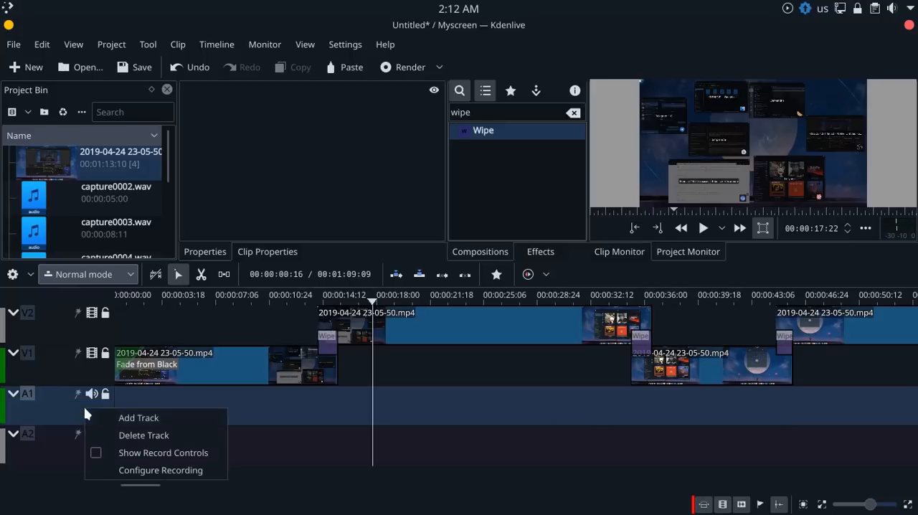
left_click(96, 452)
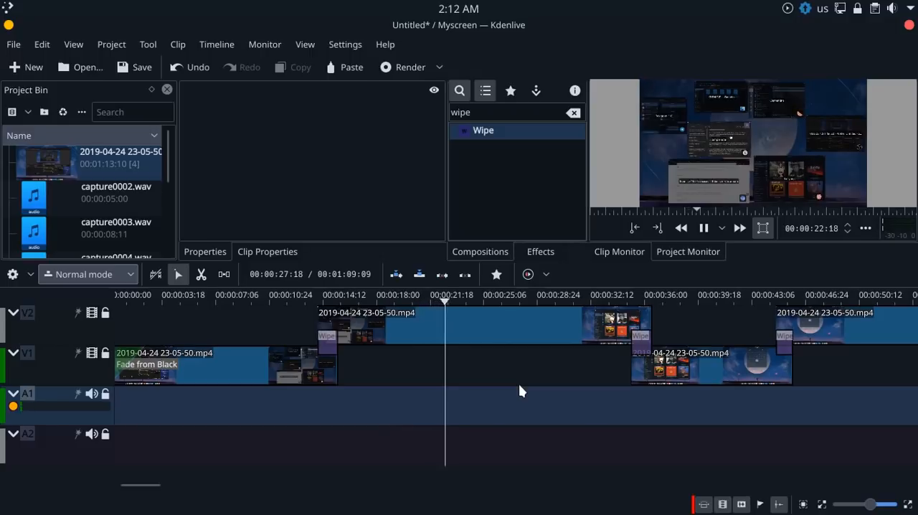
left_click(12, 406)
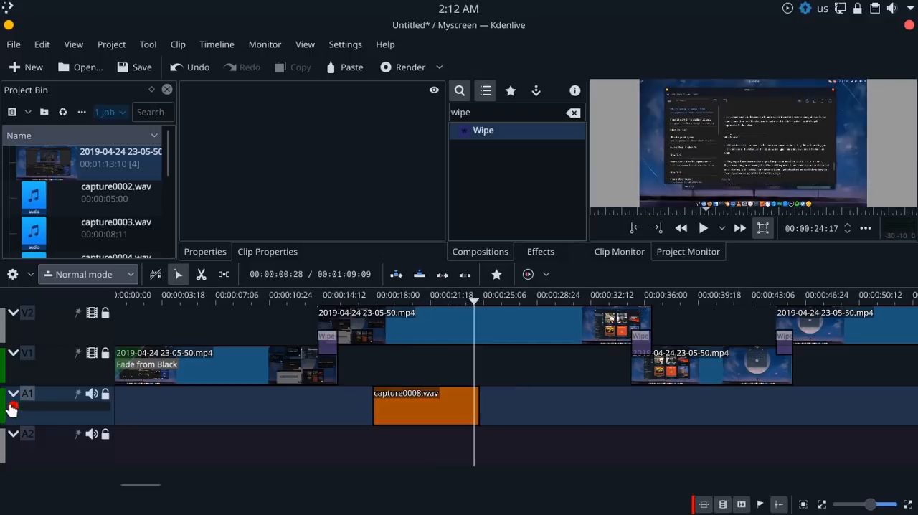
Play back the recorded audio clip on A1 from near its start
left_click(366, 365)
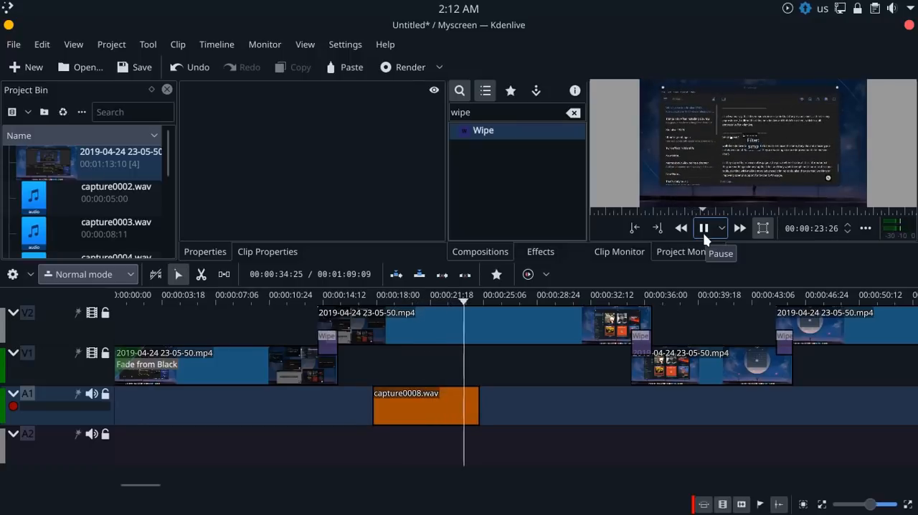
left_click(703, 228)
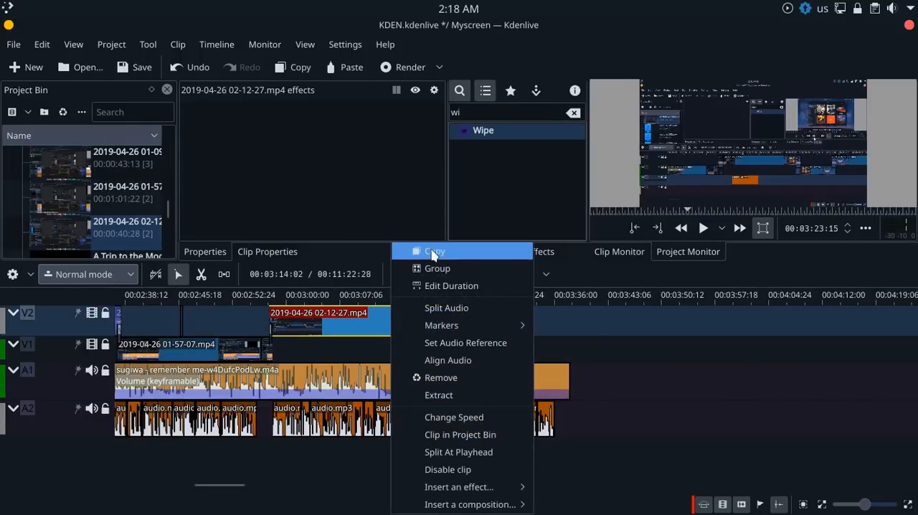
left_click(435, 250)
left_click(574, 501)
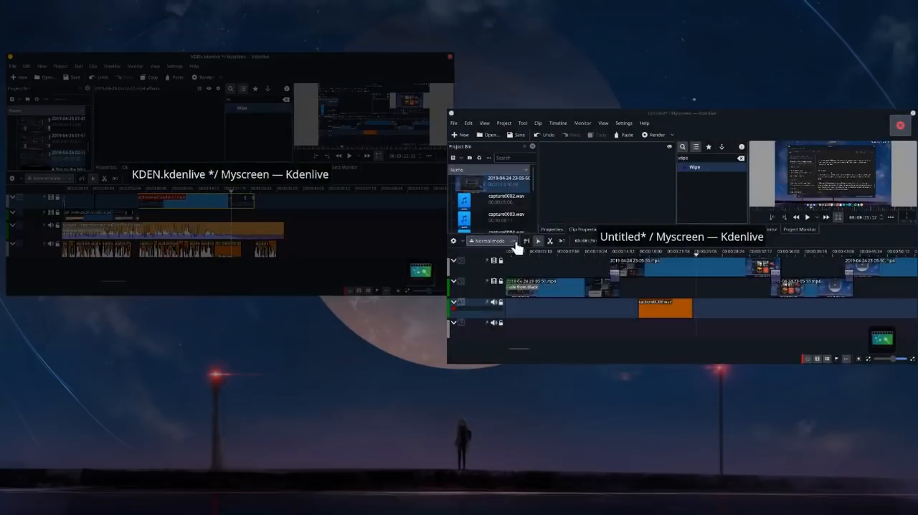
left_click(516, 247)
left_click_drag(334, 354, 381, 362)
key("ctrl+v")
left_click_drag(485, 361, 473, 353)
left_click_drag(510, 328, 599, 335)
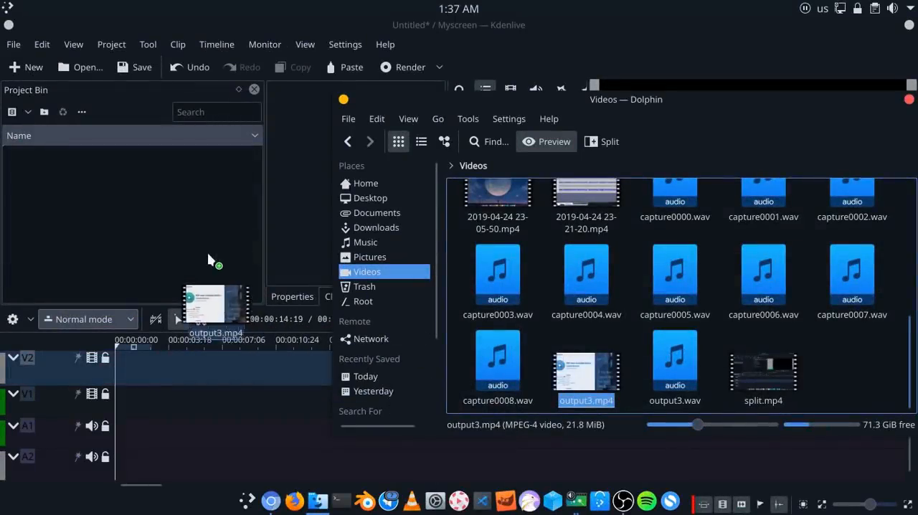
Add output3.mp4 from the Videos folder to the project bin and transcode it to DNxHD 720p 23.976 fps
left_click_drag(195, 286, 122, 179)
left_click(123, 181)
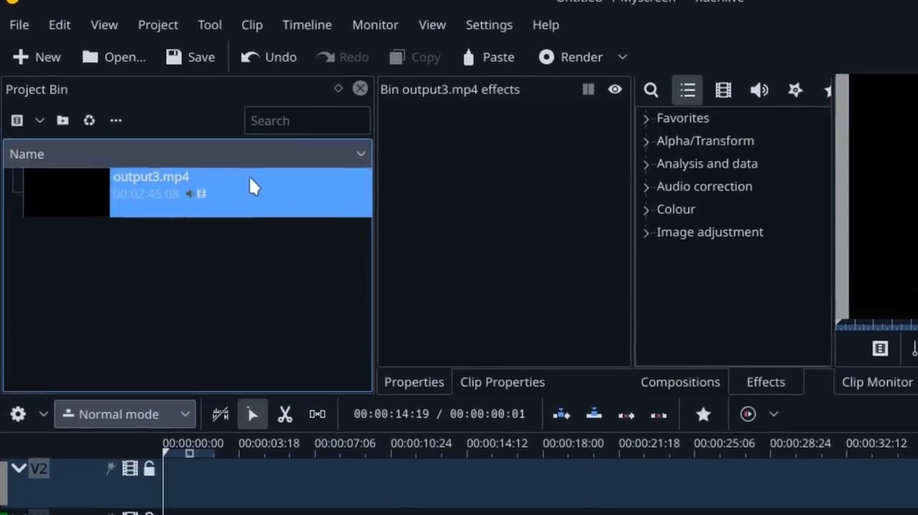
right_click(218, 172)
mouse_move(311, 189)
mouse_move(363, 215)
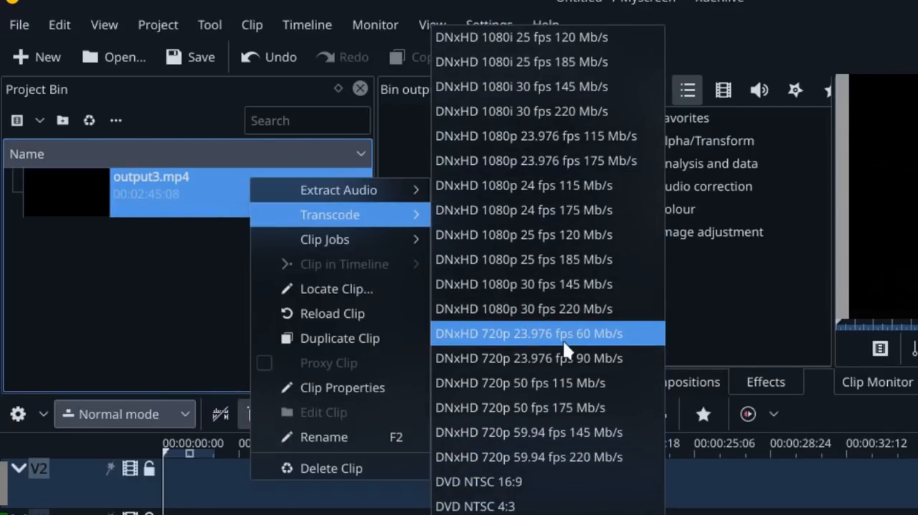
left_click(568, 359)
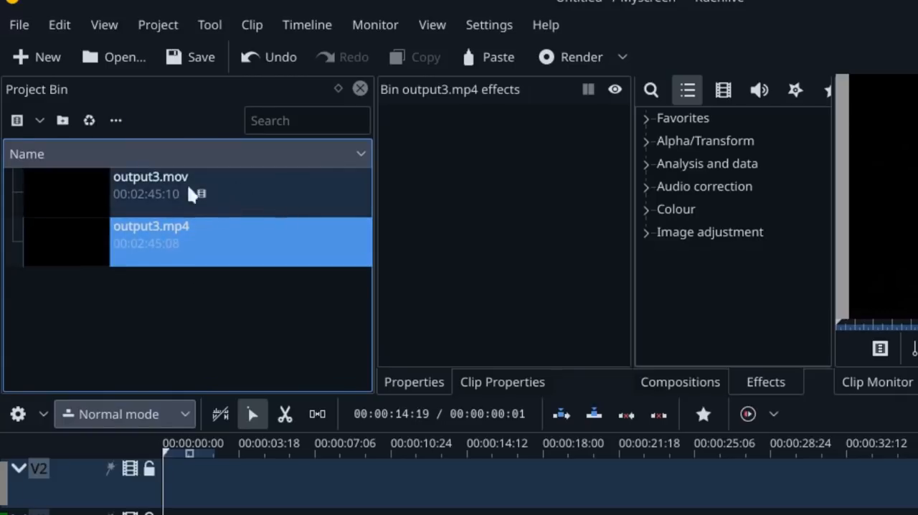
Extract the audio from output3.mp4 in the project bin
left_click(236, 244)
right_click(233, 244)
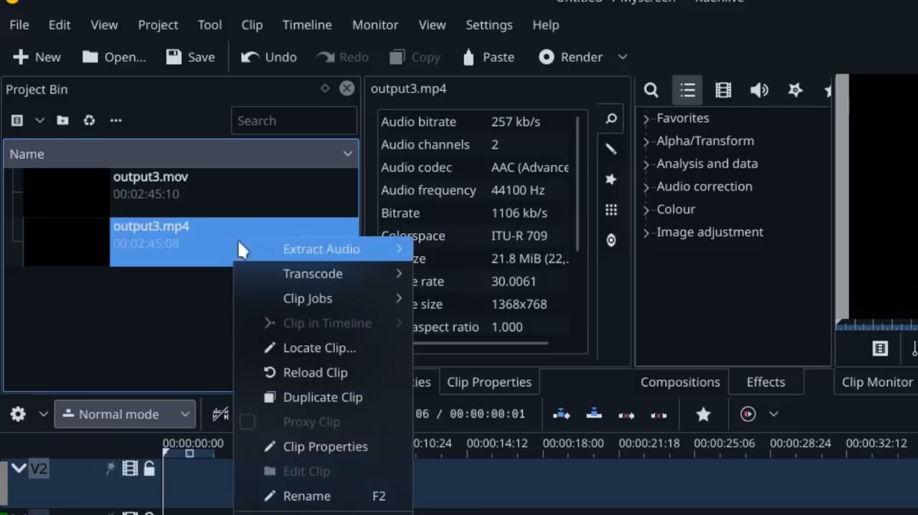
mouse_move(292, 251)
left_click(441, 257)
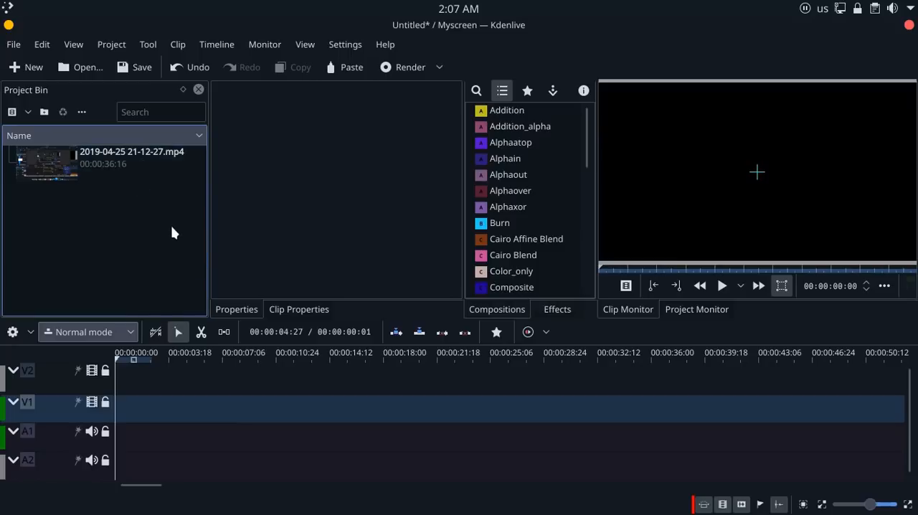
left_click(125, 169)
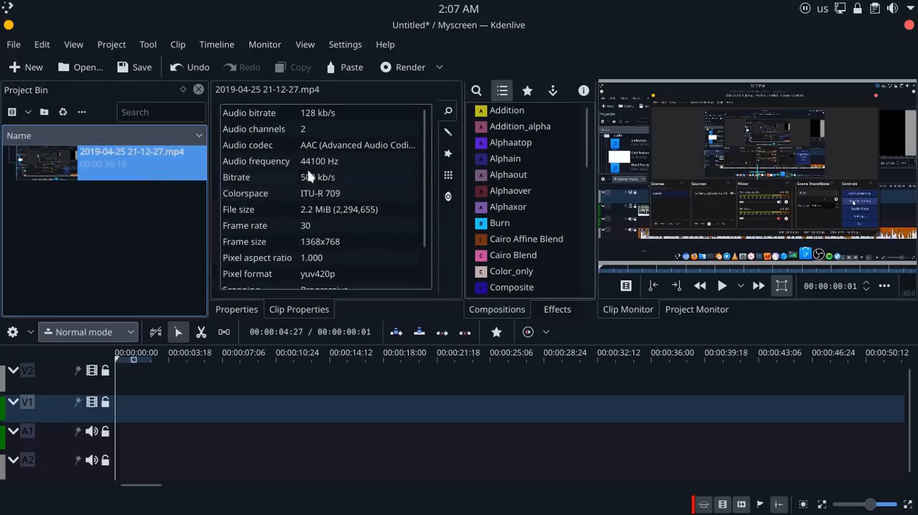
left_click(443, 132)
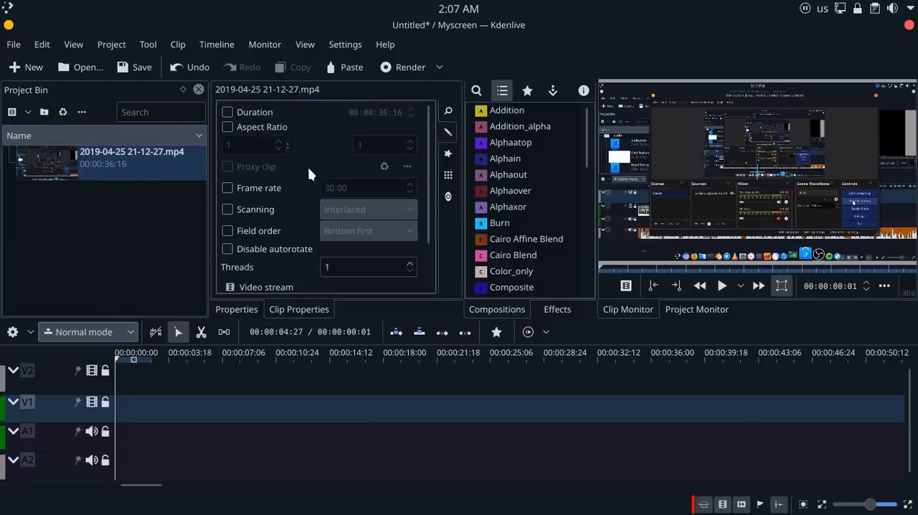
scroll(278, 197, "down", 2)
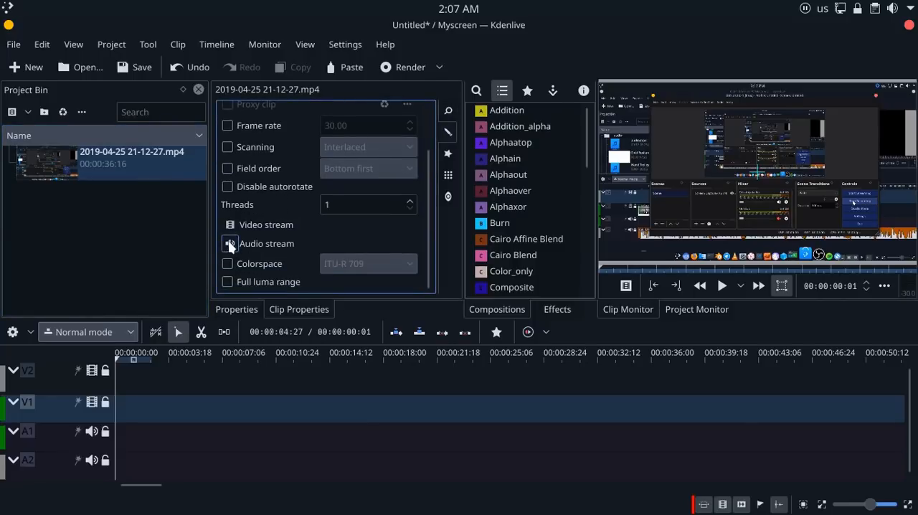
scroll(229, 246, "up", 3)
scroll(233, 244, "down", 3)
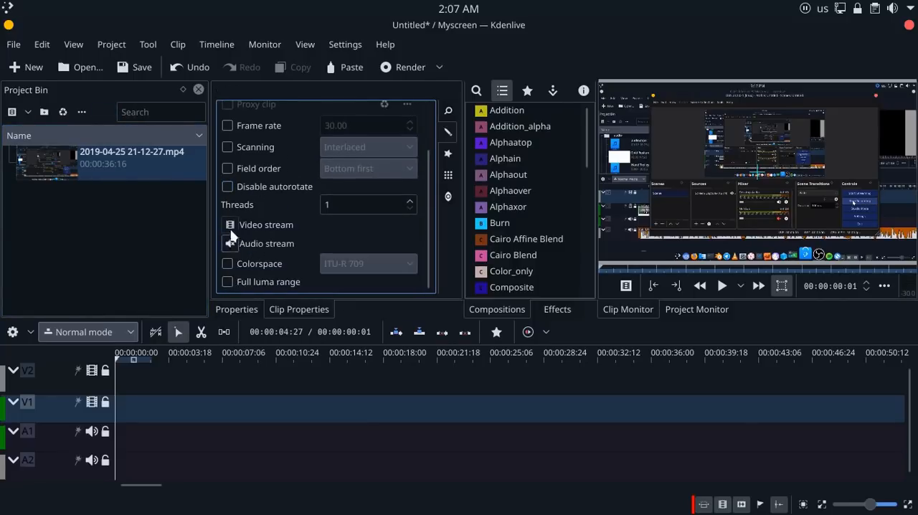
scroll(227, 229, "up", 3)
scroll(231, 226, "down", 3)
Disable the clip's video stream, switch to disabling its audio stream instead, and toggle the audio stream again
left_click(235, 224)
scroll(235, 243, "down", 3)
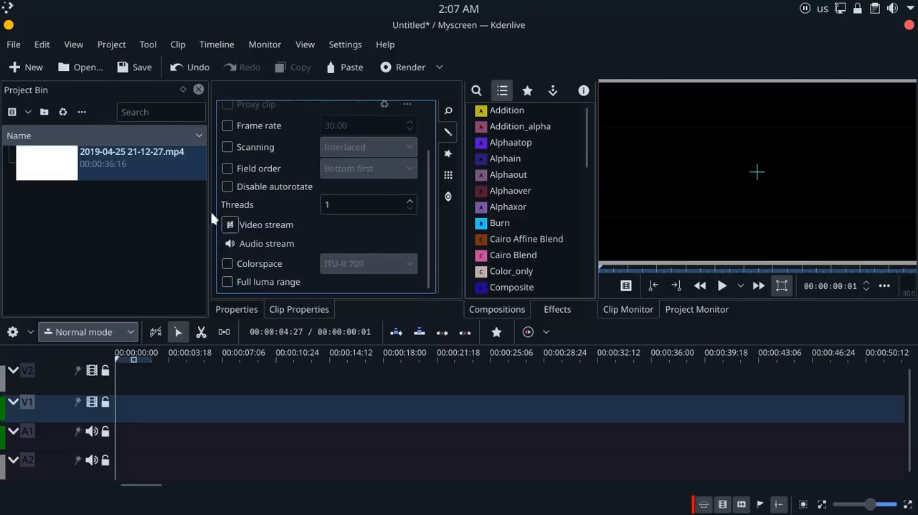
left_click(231, 247)
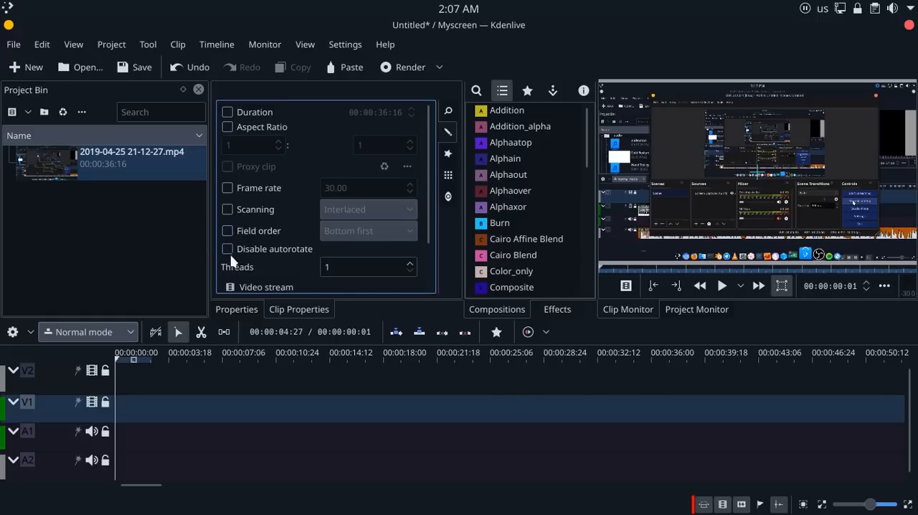
scroll(233, 260, "down", 3)
left_click(232, 244)
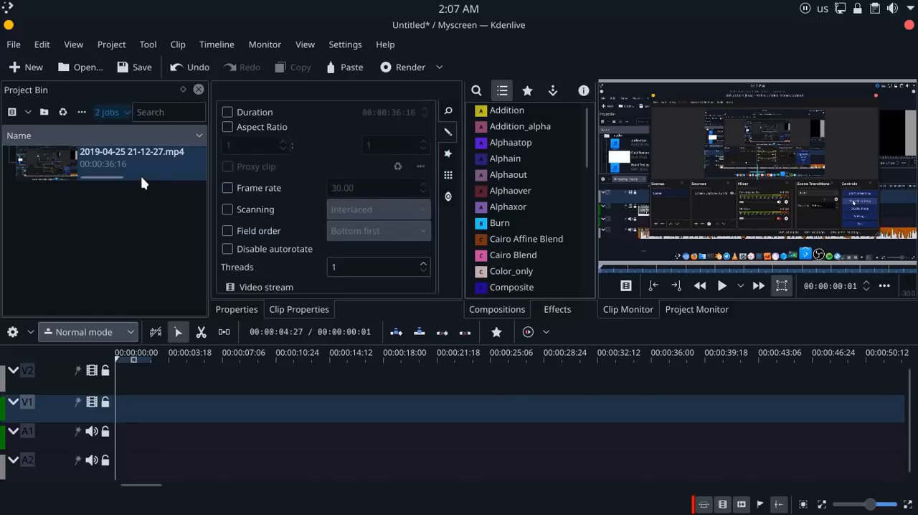
left_click_drag(136, 166, 336, 410)
mouse_move(403, 413)
left_mouse_down()
mouse_move(347, 414)
mouse_move(387, 413)
left_mouse_up()
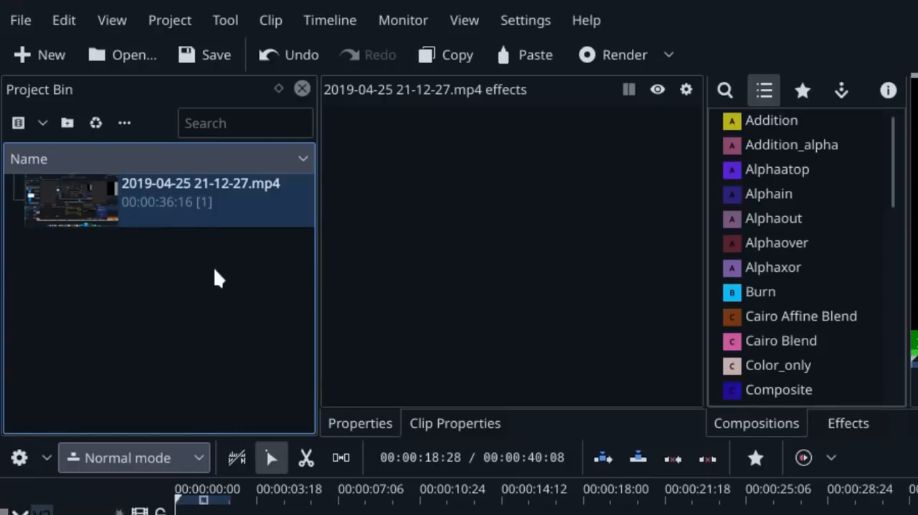
Start an online resources search from the project bin with Freesound Audio Library as the service
right_click(176, 263)
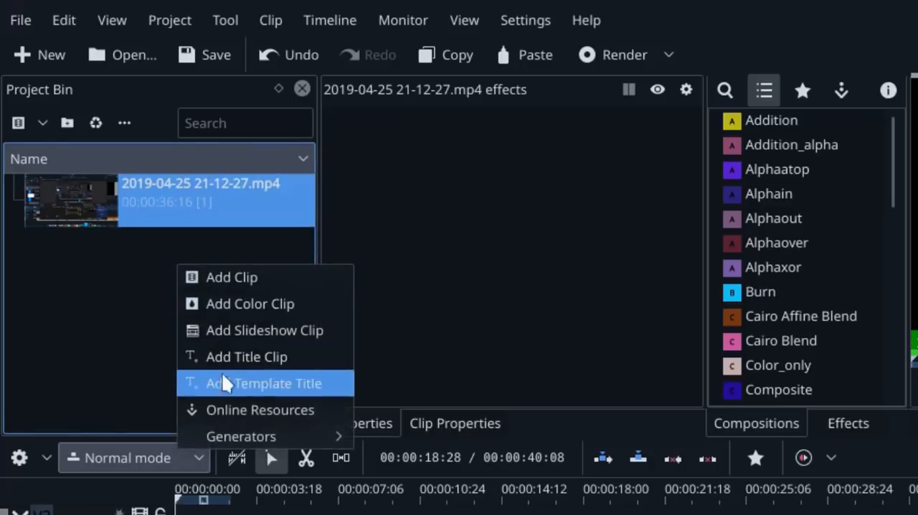
left_click(247, 411)
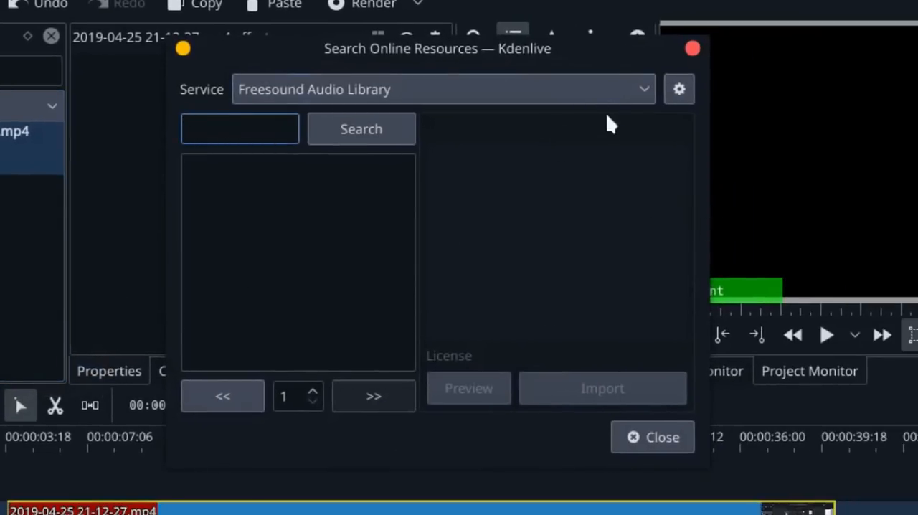
left_click(612, 94)
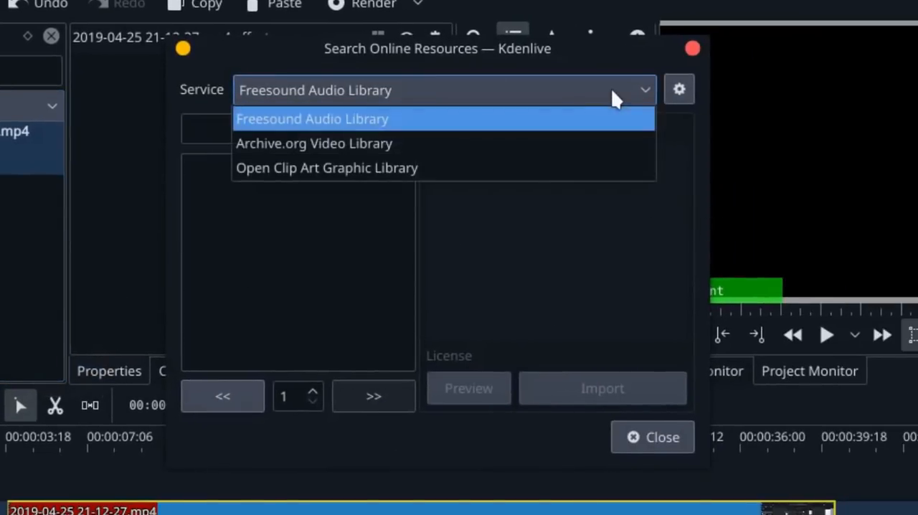
left_click(349, 119)
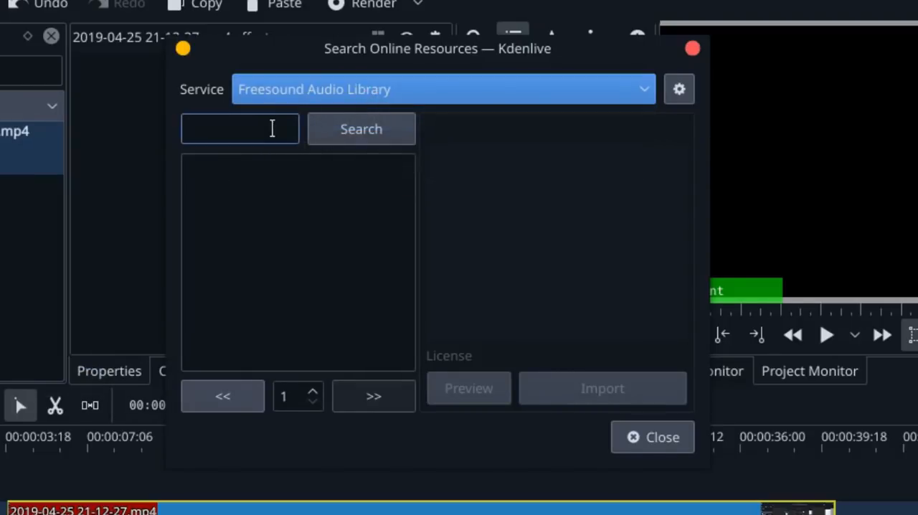
left_click(272, 128)
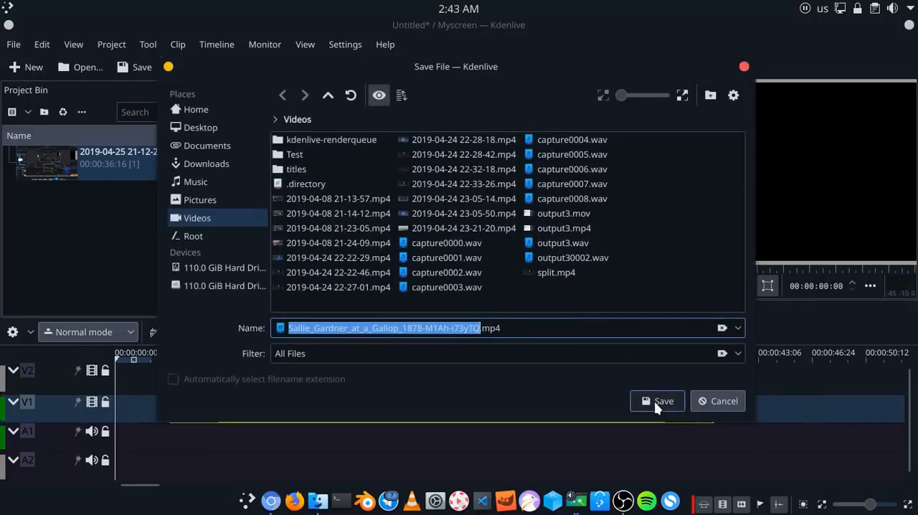
Import the h.264 version of "Sallie Gardner at a Gallop, 1878" from the Archive.org Video Library
left_click(654, 401)
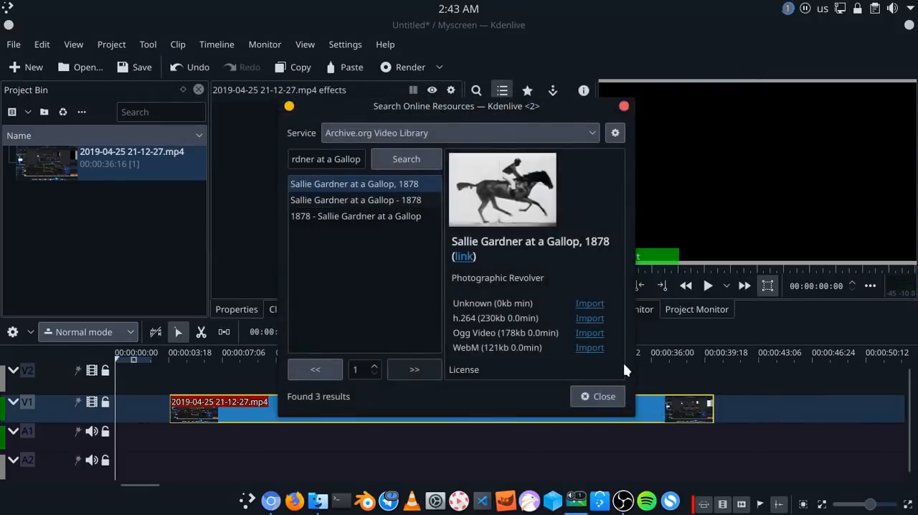
left_click(639, 275)
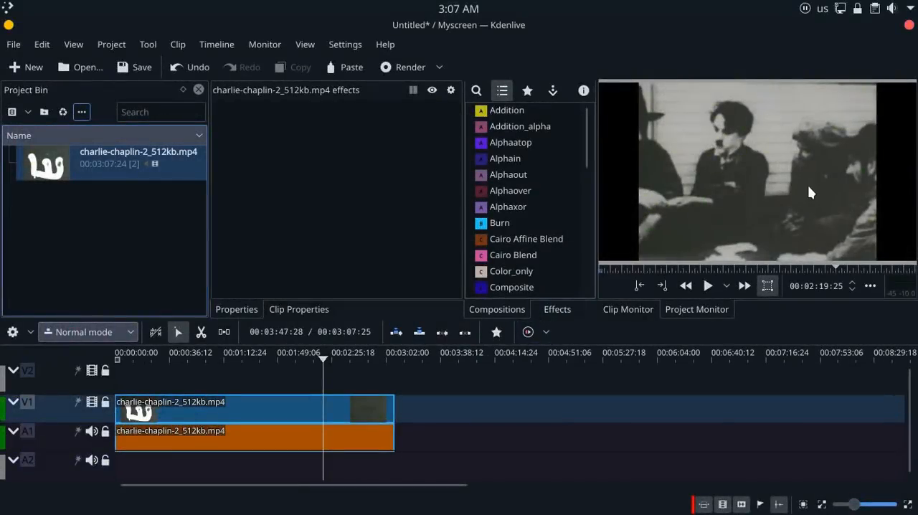
Switch the project monitor to full screen and back, and cycle through its overlay guides until none is shown
mouse_move(902, 94)
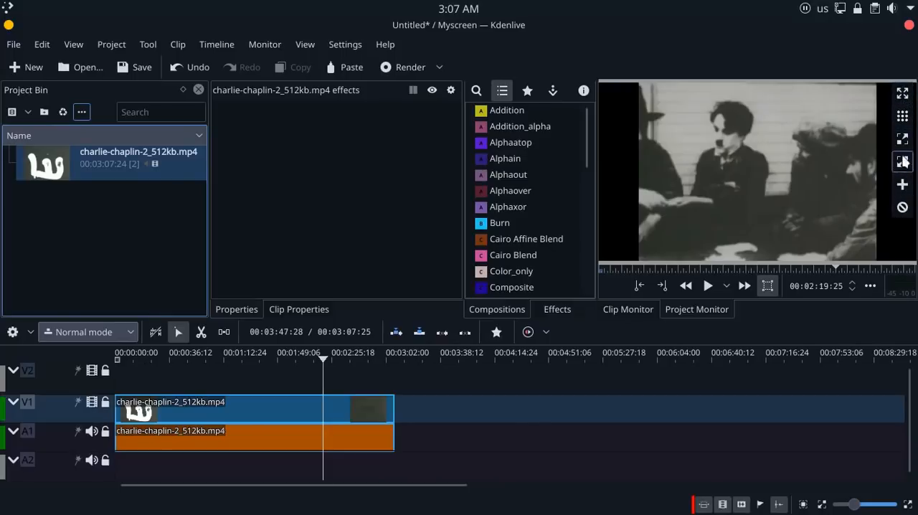
left_click(903, 93)
left_click(906, 20)
left_click(907, 122)
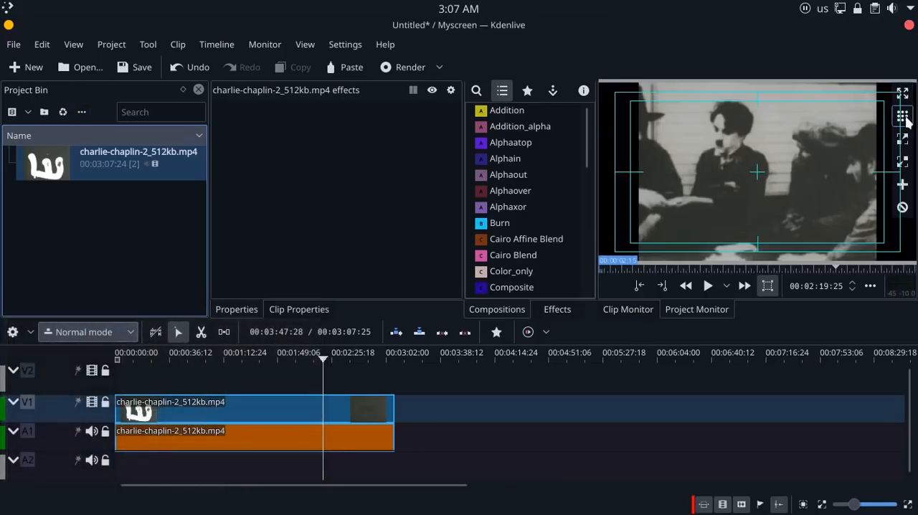
left_click(907, 121)
left_click(907, 121)
left_click(907, 122)
left_click(907, 122)
left_click(908, 121)
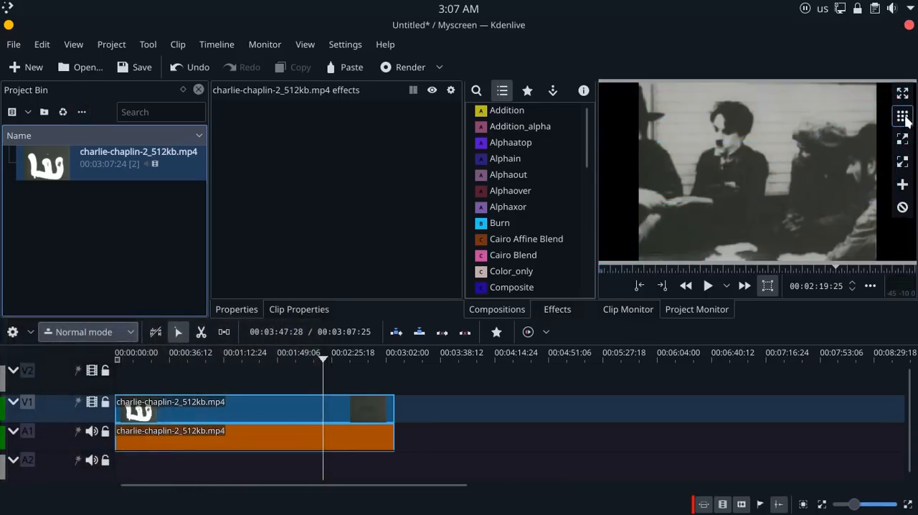
Zoom in on the project monitor picture and zoom back out to the full frame
left_click(905, 140)
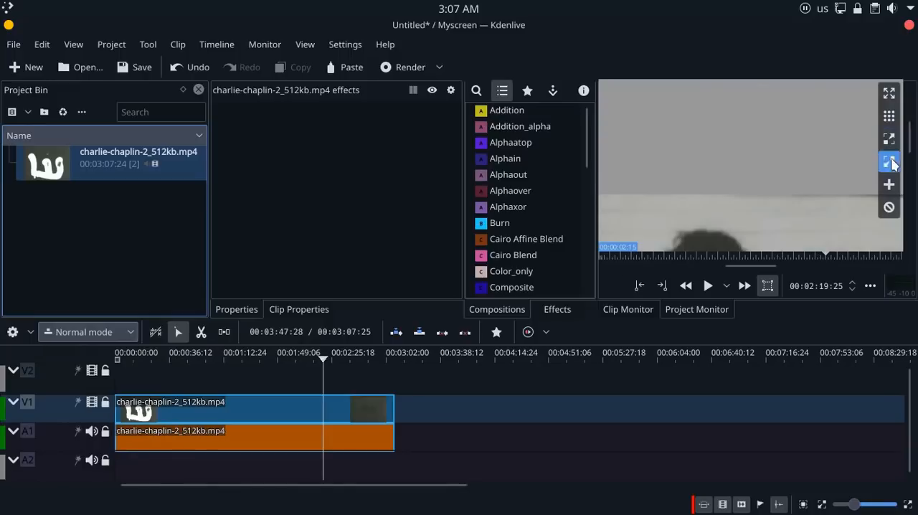
left_click(892, 164)
left_click(903, 162)
left_click(902, 142)
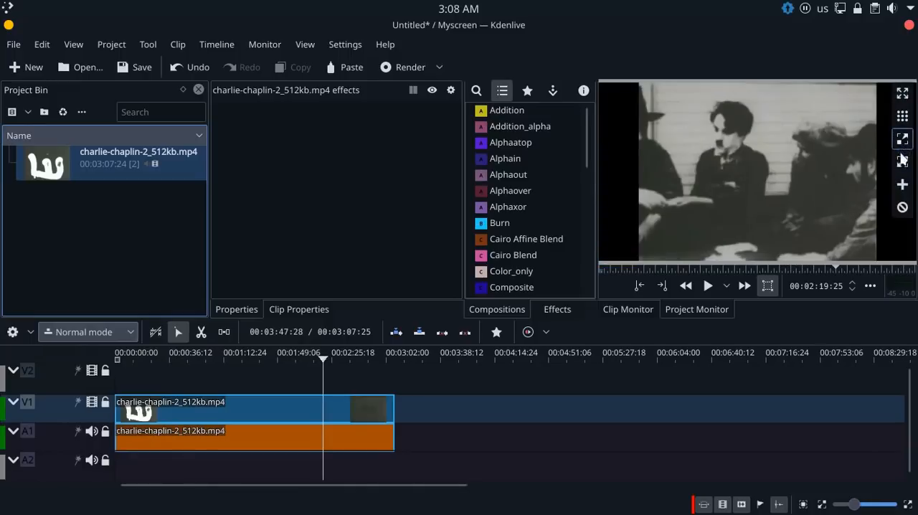
left_click(902, 184)
left_click(902, 207)
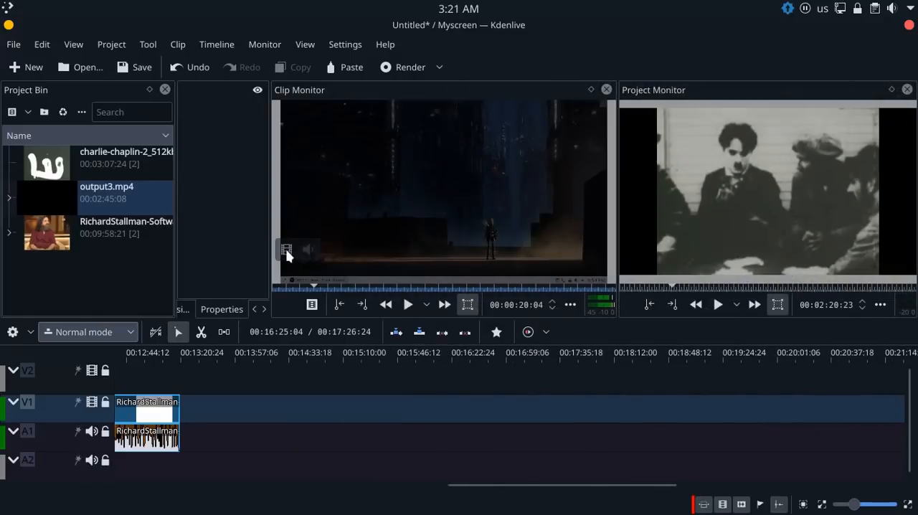
Insert only the video of output3.mp4 on track V1 and only its audio on track A1, further along the timeline
left_click_drag(291, 351, 301, 411)
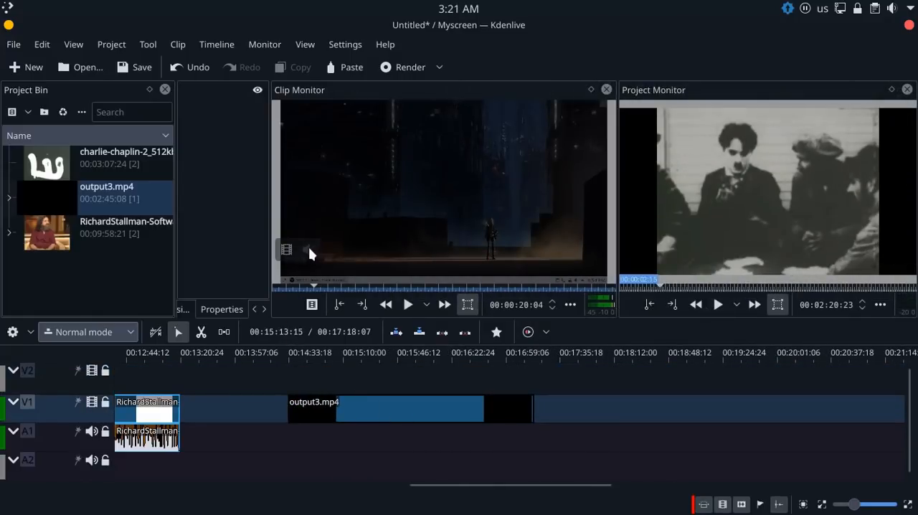
left_click_drag(309, 248, 552, 448)
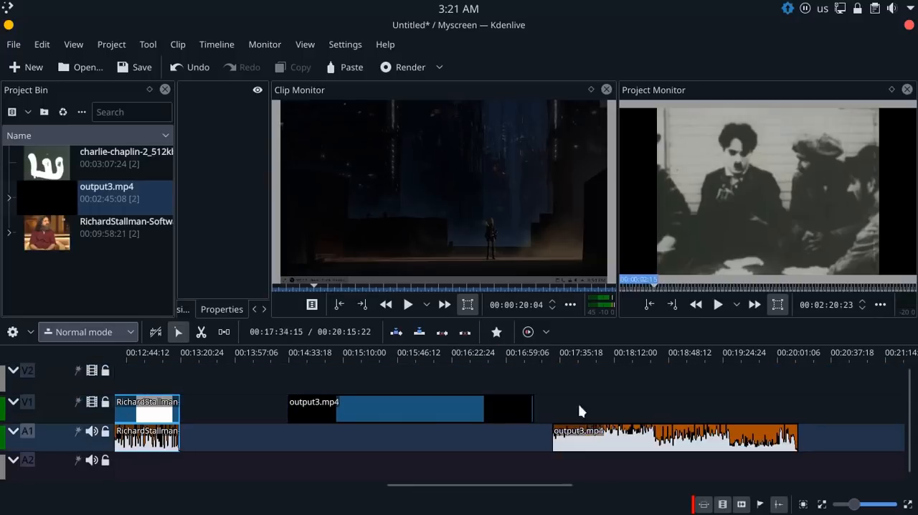
mouse_move(326, 249)
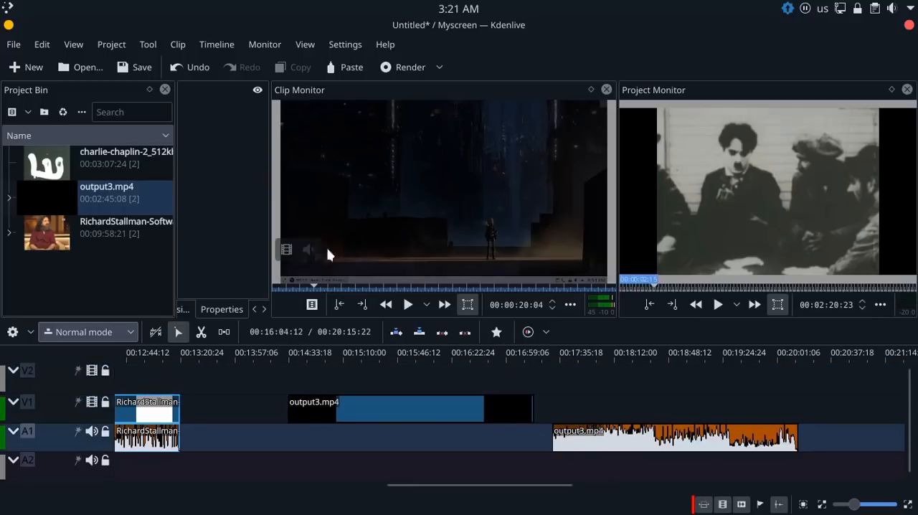
left_click_drag(286, 252, 550, 393)
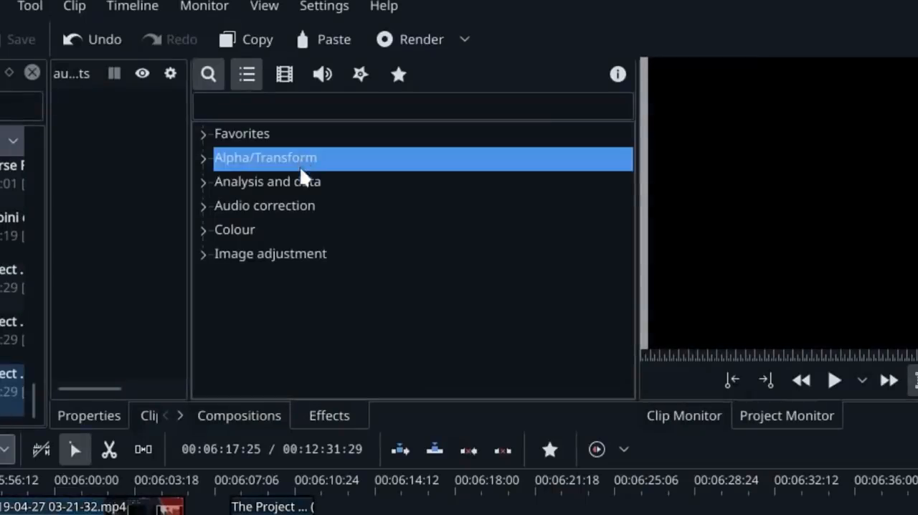
Look through the effect categories from Favorites to Image adjustment, expanding and collapsing them in turn
left_click(204, 135)
left_click(207, 136)
left_click(207, 155)
left_click(206, 153)
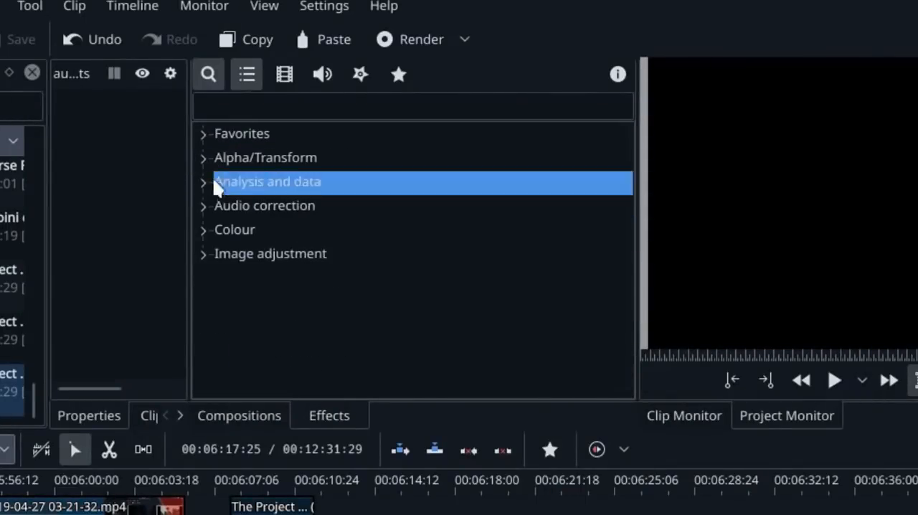
left_click(205, 182)
left_click(204, 182)
left_click(202, 206)
left_click(201, 205)
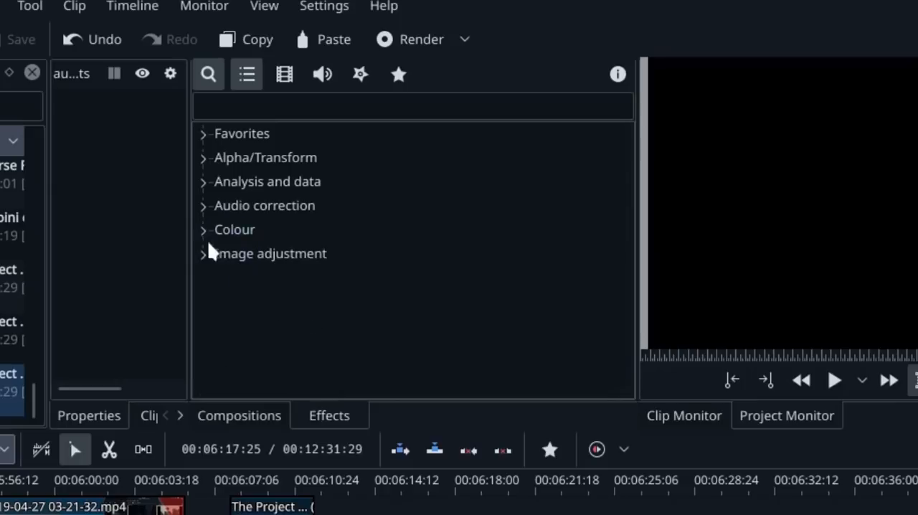
left_click(204, 230)
scroll(204, 237, "down", 1)
left_click(200, 181)
left_click(202, 253)
scroll(240, 239, "down", 5)
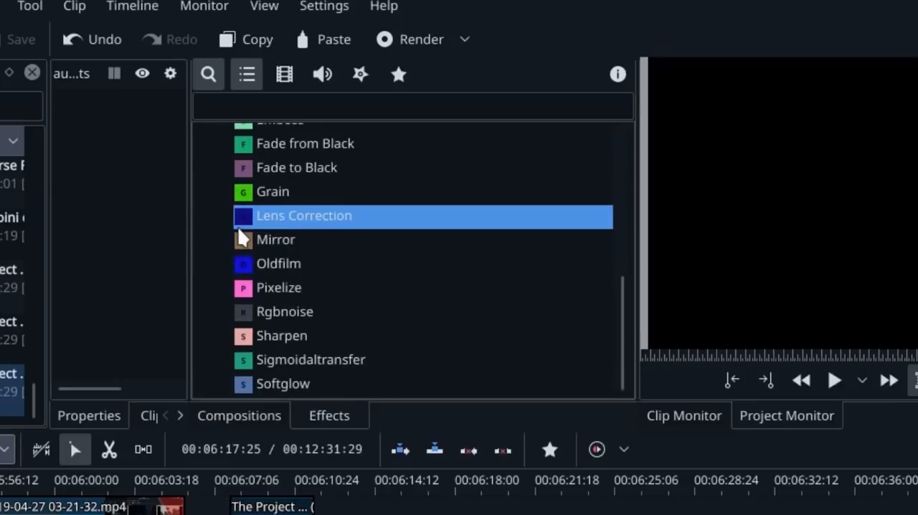
scroll(239, 237, "up", 4)
scroll(230, 237, "up", 2)
left_click(204, 253)
Browse the list of available compositions
left_click(259, 416)
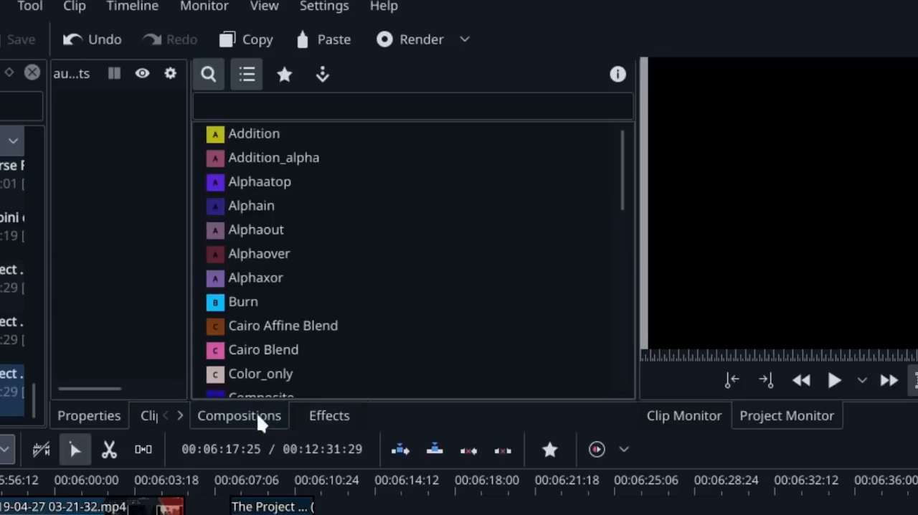
scroll(328, 234, "down", 10)
scroll(344, 299, "up", 9)
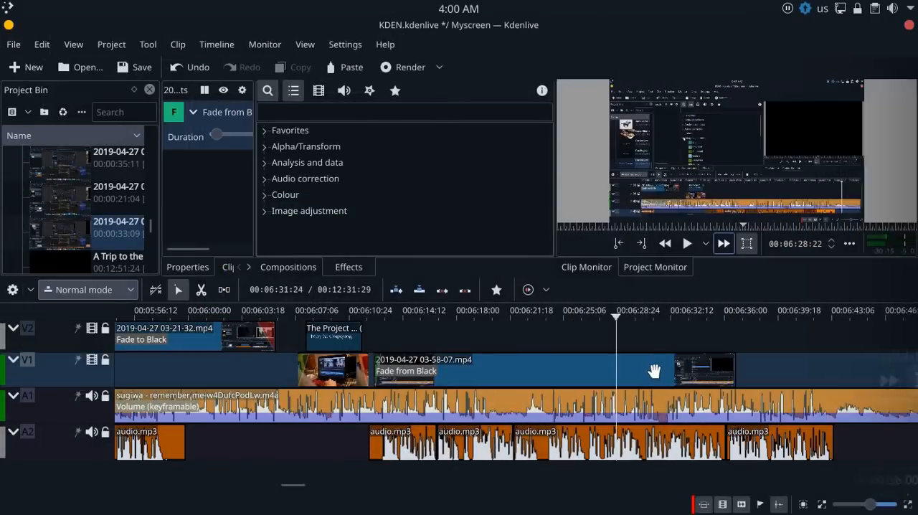
left_click(653, 371)
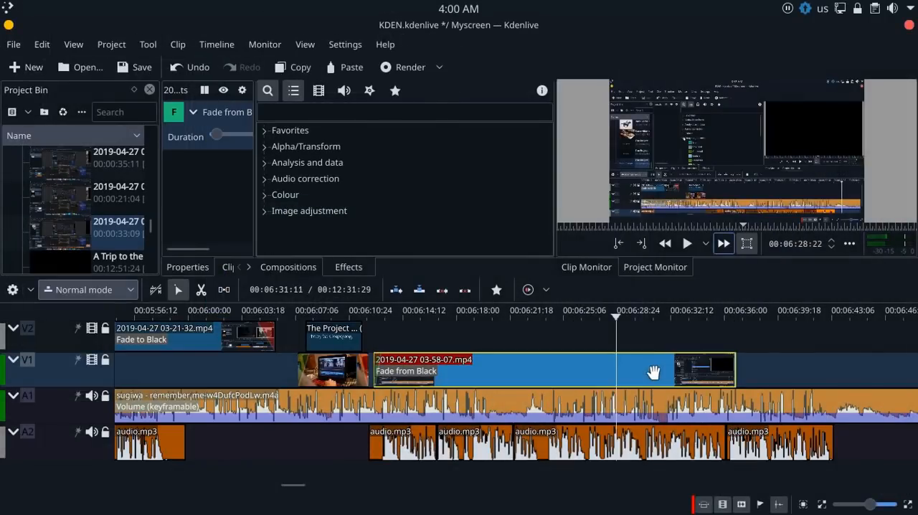
right_click(653, 372)
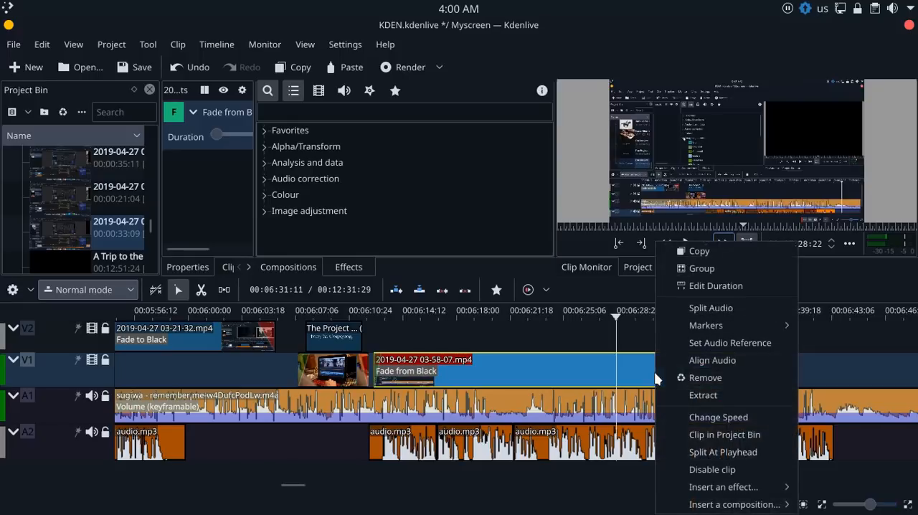
left_click(706, 417)
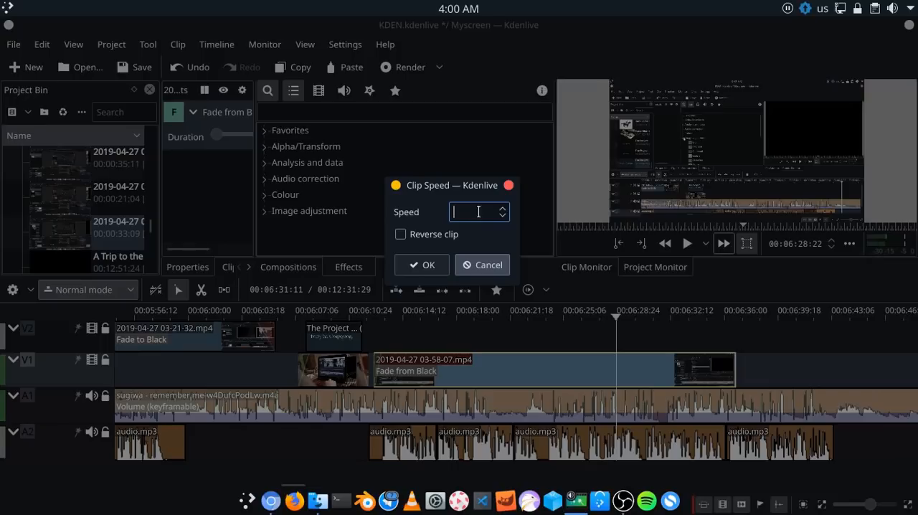
left_click(428, 265)
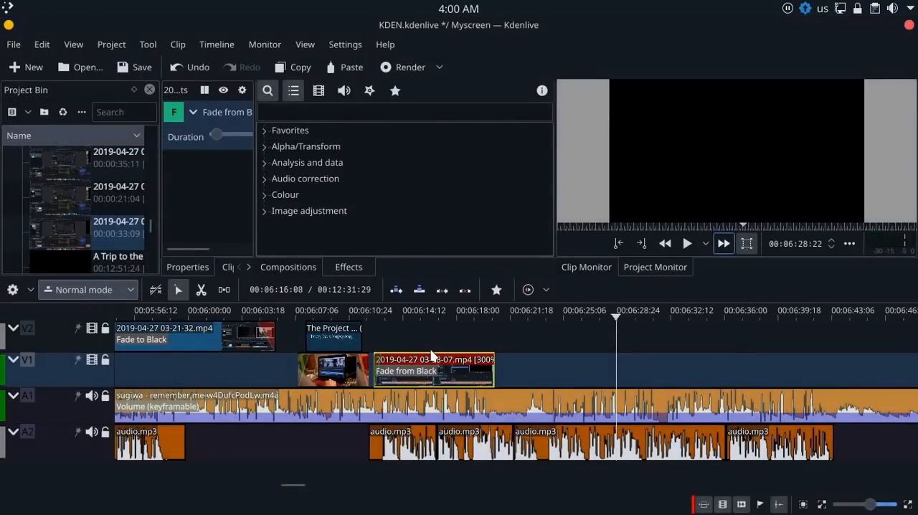
left_click_drag(402, 335, 429, 340)
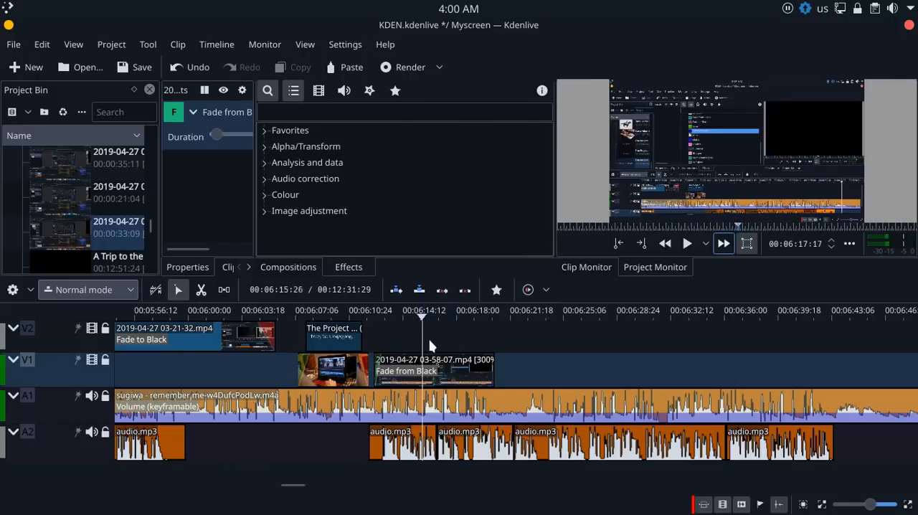
mouse_move(462, 369)
left_mouse_down()
mouse_move(529, 375)
mouse_move(474, 378)
left_mouse_up()
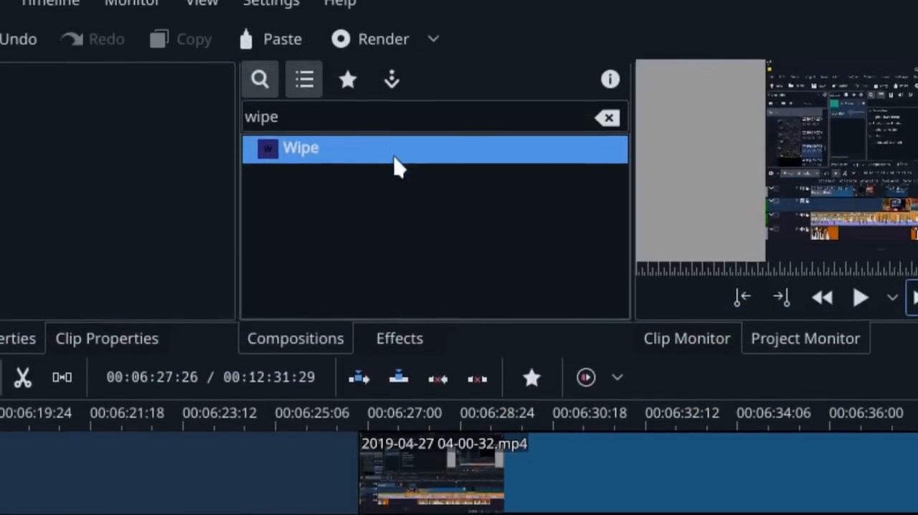
left_click_drag(394, 204, 378, 325)
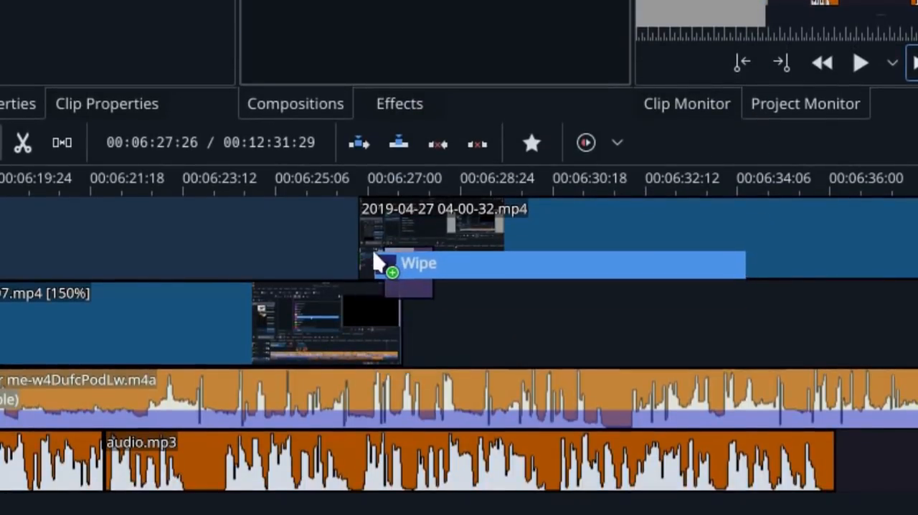
left_click_drag(378, 263, 381, 264)
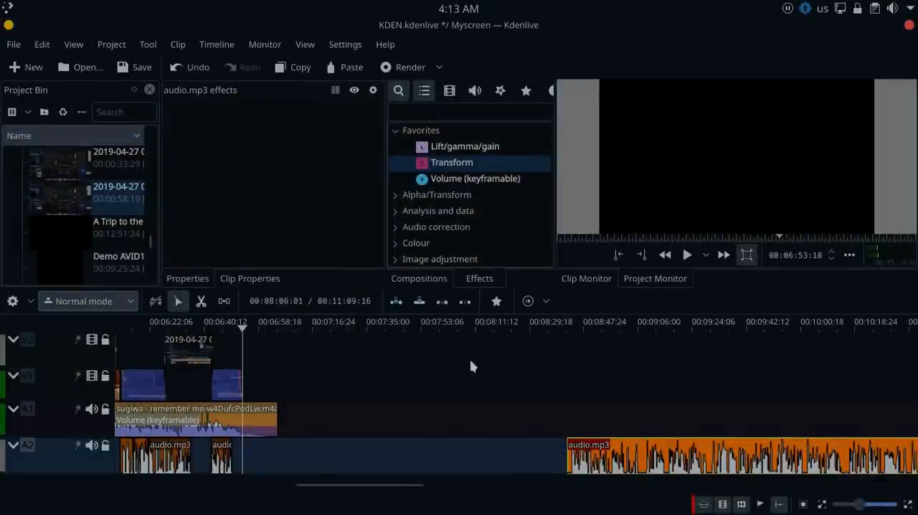
Split the sugiwa music clip on A1 at the playhead and delete the part after it
scroll(277, 418, "up", 1)
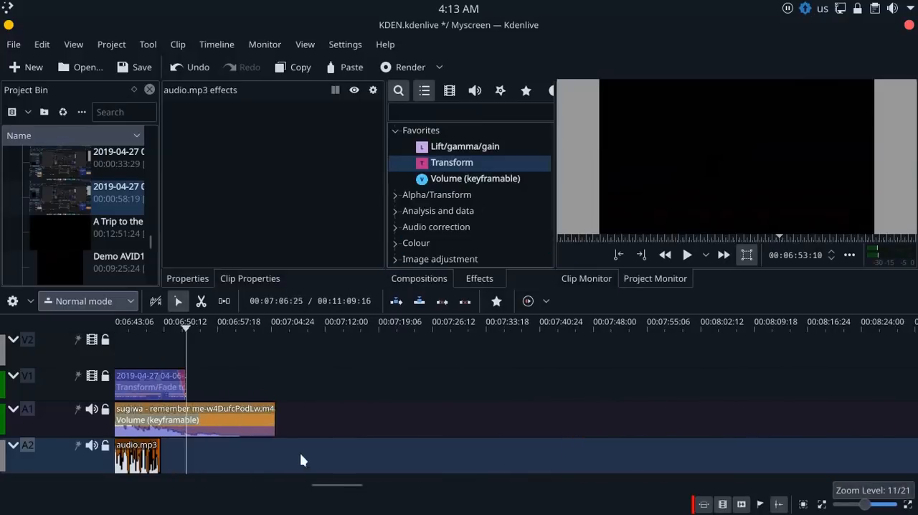
scroll(298, 447, "down", 2)
scroll(297, 441, "up", 4)
right_click(361, 424)
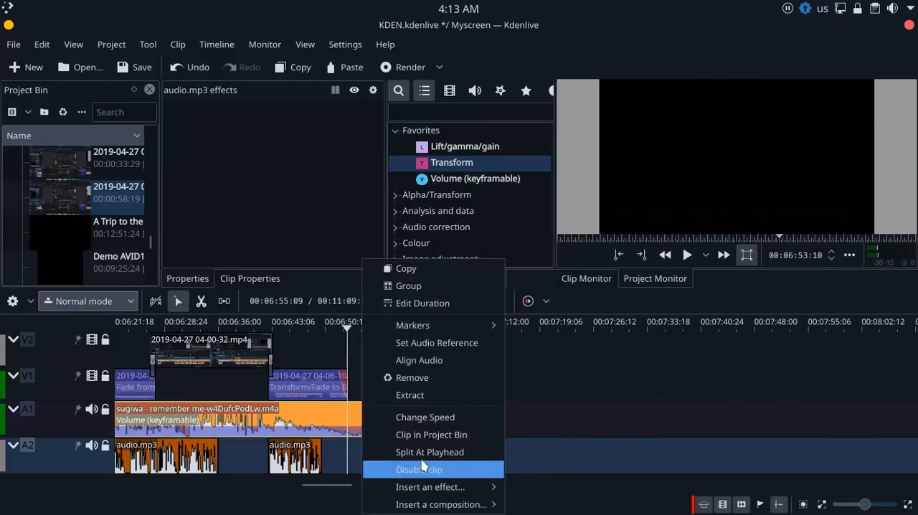
left_click(421, 453)
left_click(383, 420)
key("Delete")
scroll(392, 418, "down", 3)
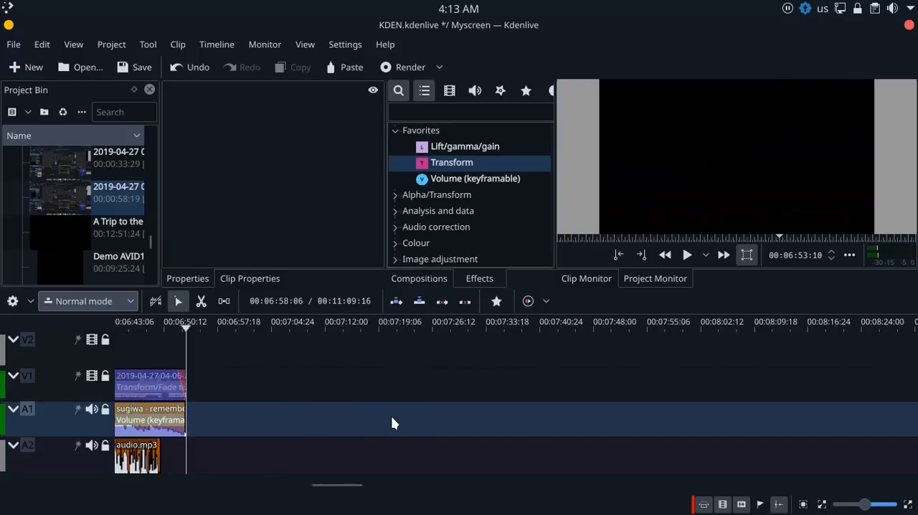
Move the last audio.mp3 clip on A2 earlier so that it starts just after the playhead
scroll(391, 423, "down", 2)
left_click_drag(738, 441, 451, 457)
scroll(387, 459, "up", 8)
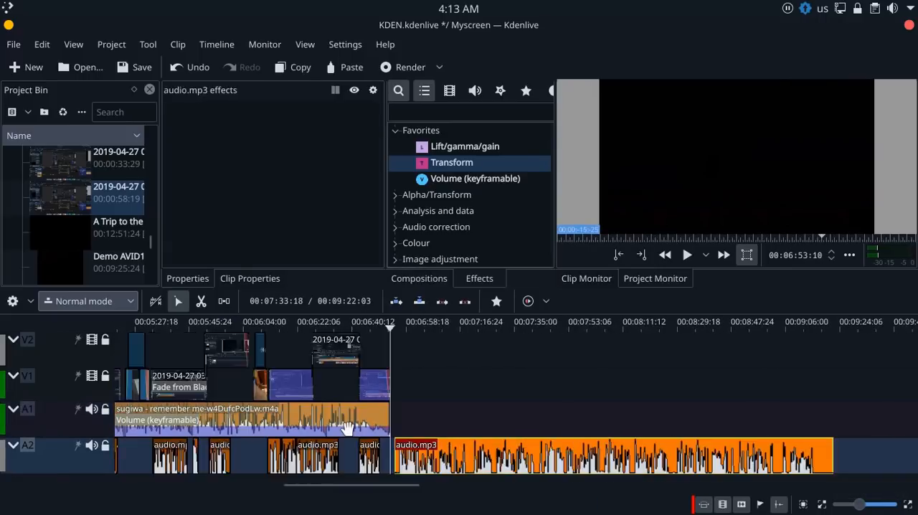
scroll(548, 399, "down", 3)
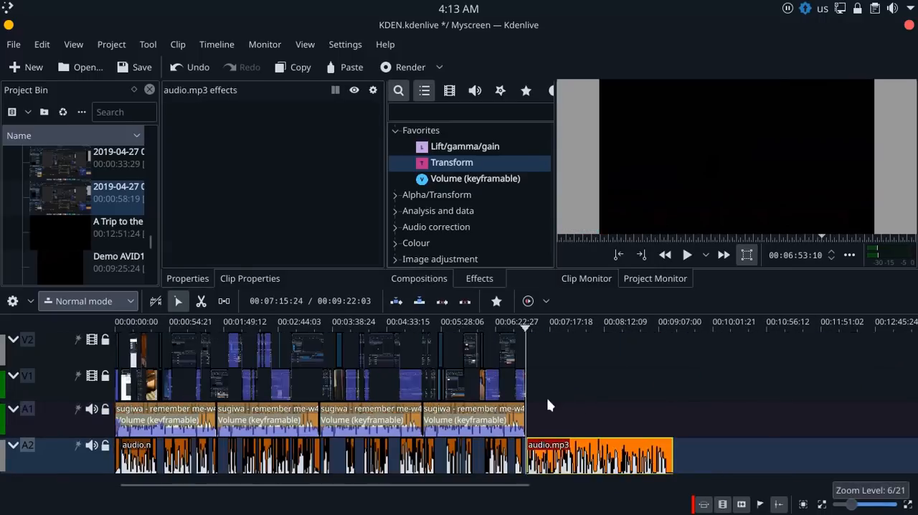
scroll(548, 398, "up", 2)
left_click_drag(389, 486, 237, 501)
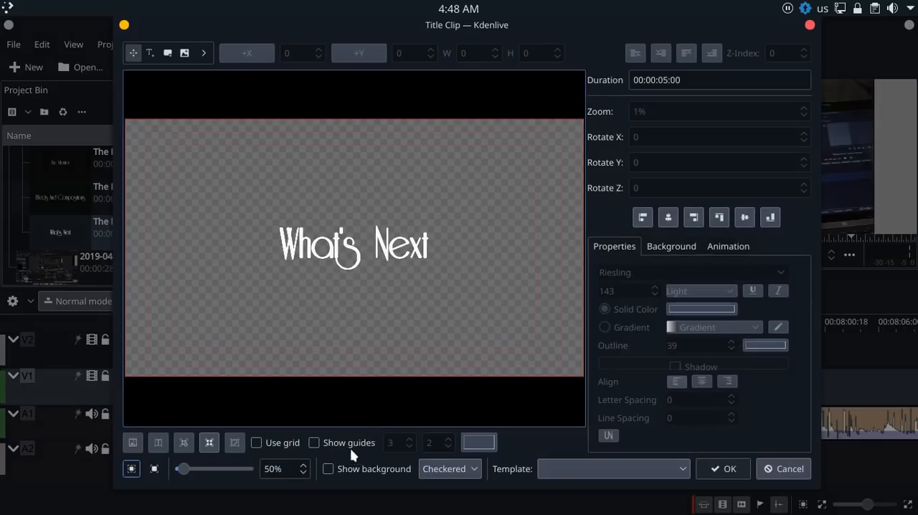
Show the video background behind the "What's Next" title in the title clip editor
left_click(355, 469)
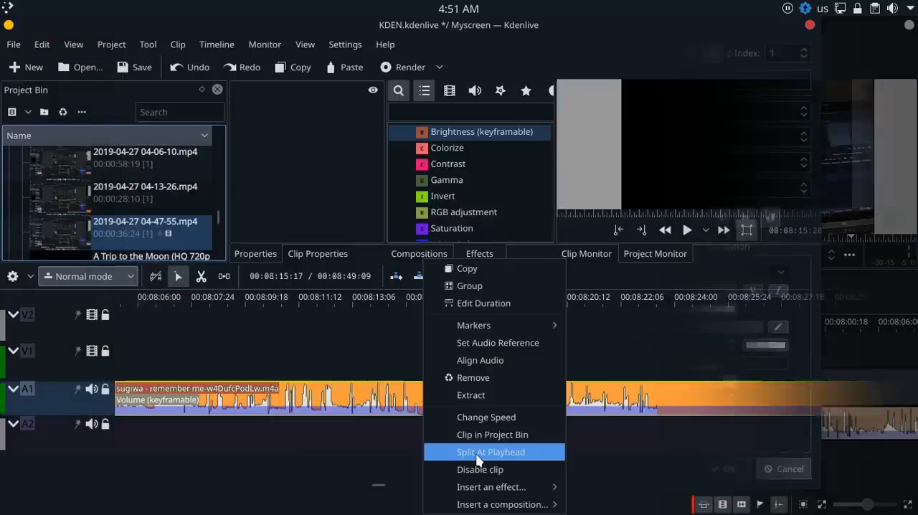
left_click(490, 447)
Rearrange the sugiwa music clips on A1 and cut the music at about 00:08:18 with the razor tool
left_click_drag(475, 402, 584, 402)
left_click_drag(429, 397, 330, 393)
left_click_drag(601, 398, 424, 392)
key("x")
left_click(511, 391)
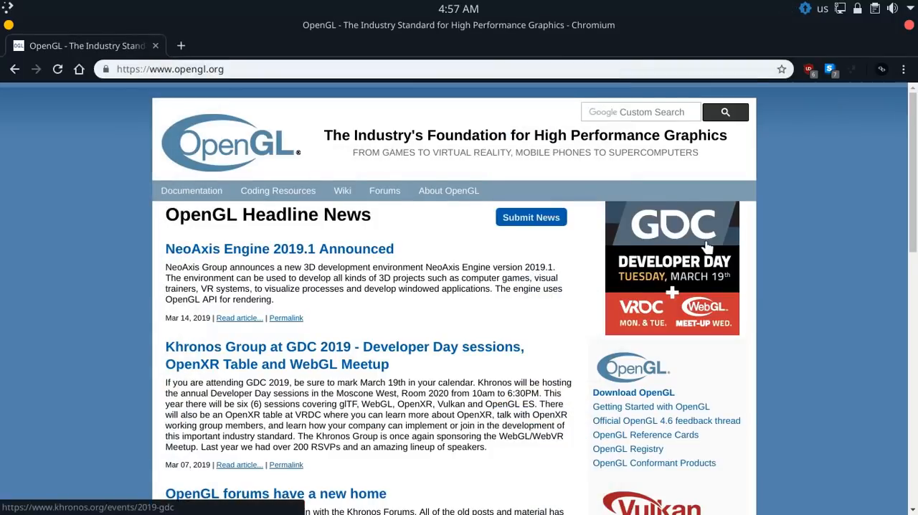
Switch to Chromium and look through the news and links on the opengl.org home page
scroll(709, 248, "down", 8)
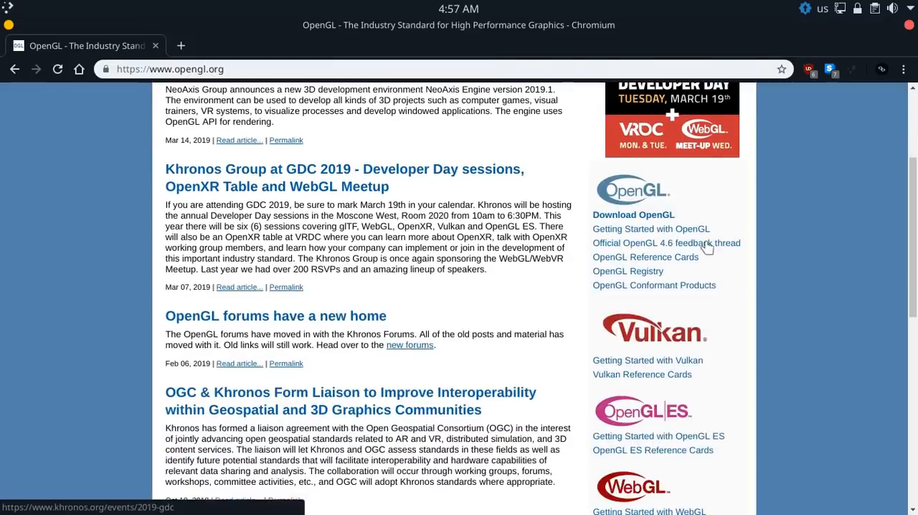
scroll(708, 248, "down", 3)
scroll(707, 246, "up", 8)
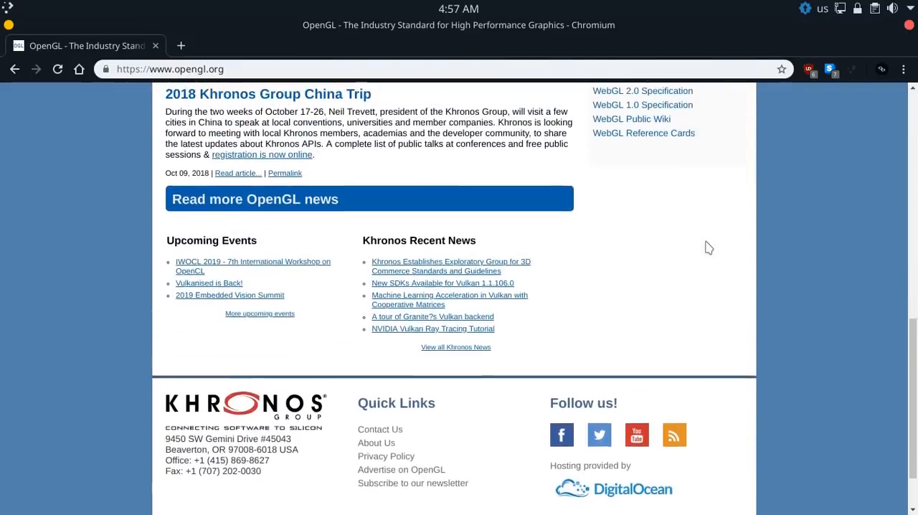